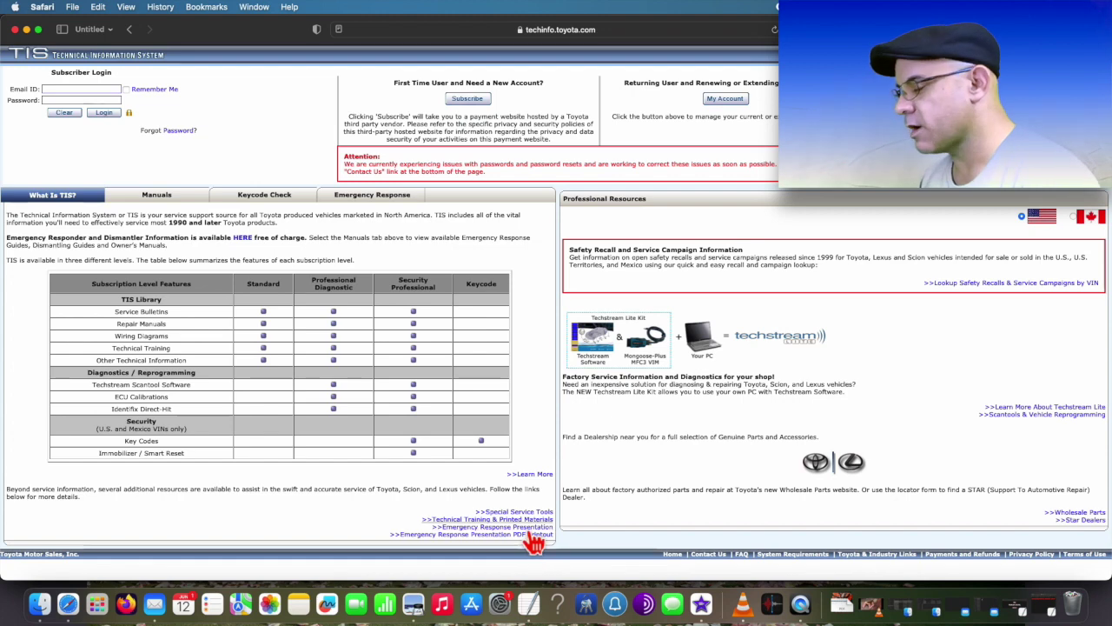
Review the TIS subscription pricing ($25 for 2 days, $95 monthly, $505 yearly), then go to Manage My Account.
left_click(569, 494)
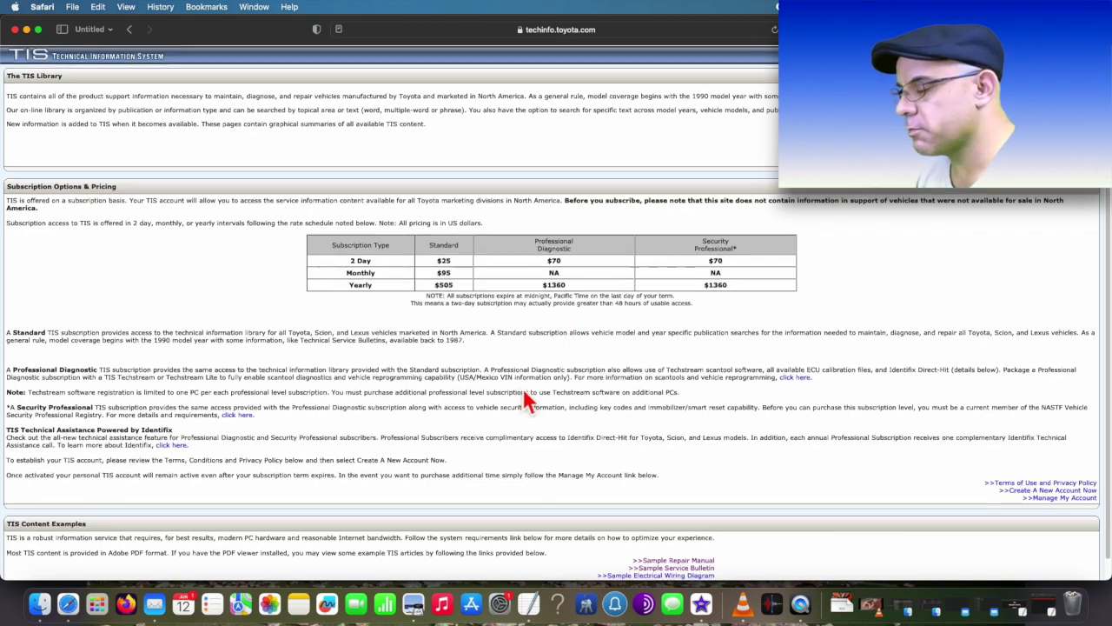
scroll(532, 400, "down", 1)
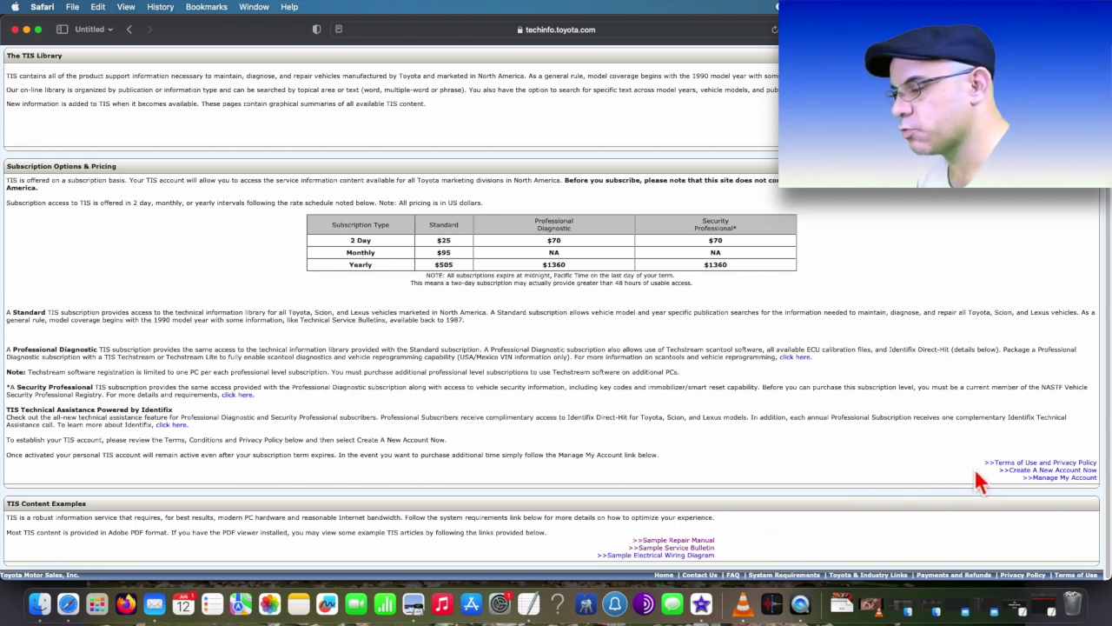
left_click(1059, 486)
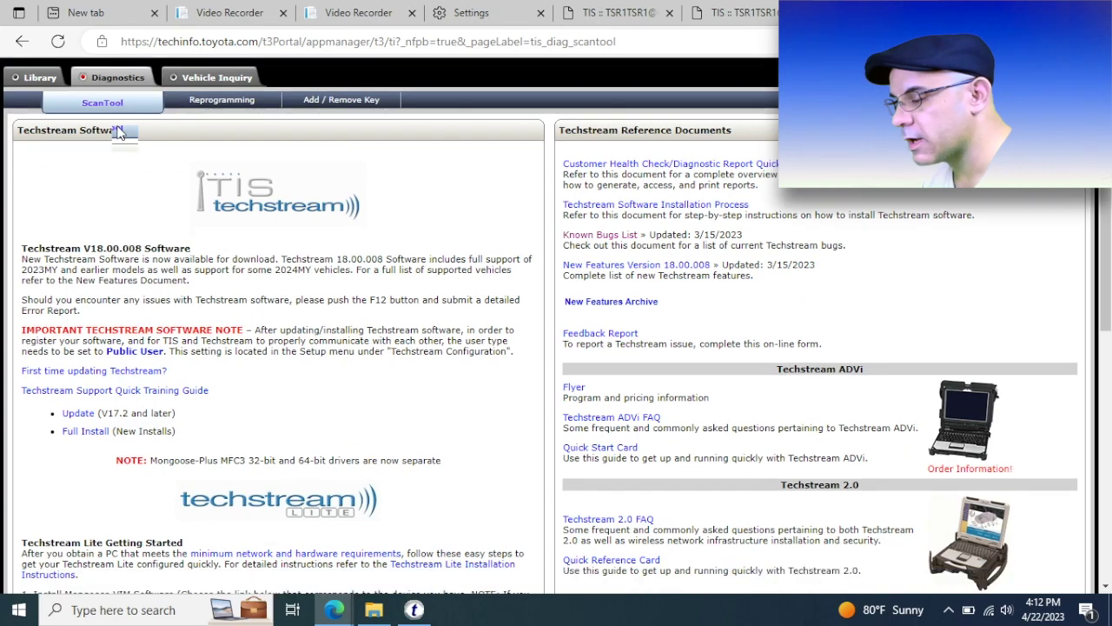
Browse the Diagnostics > ScanTool Techstream downloads, then open the Reprogramming section.
scroll(120, 132, "down", 5)
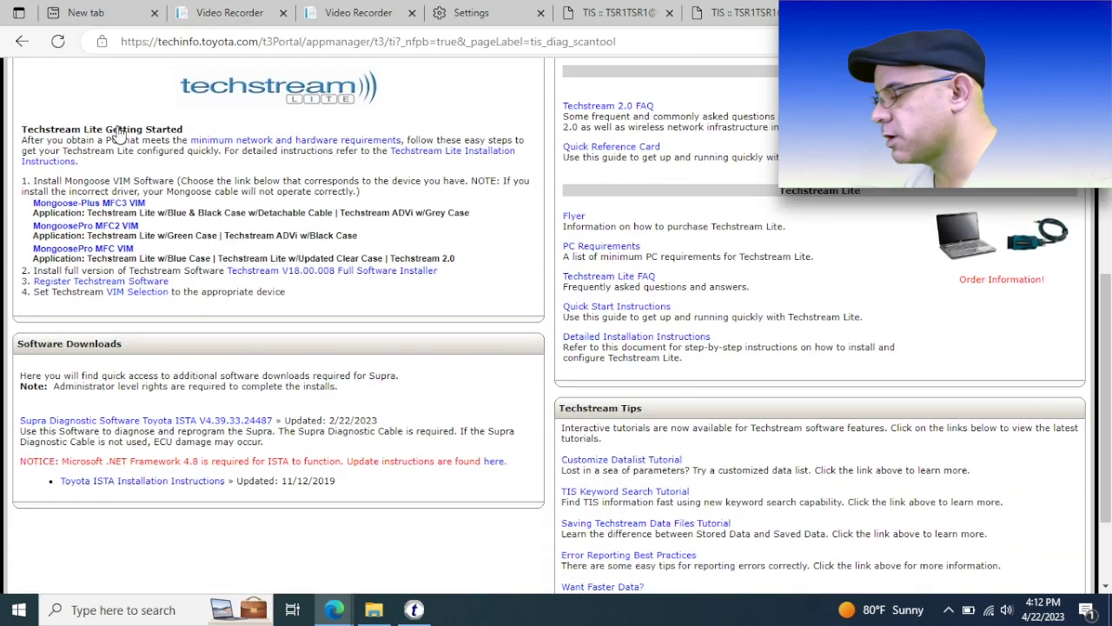
scroll(120, 132, "up", 4)
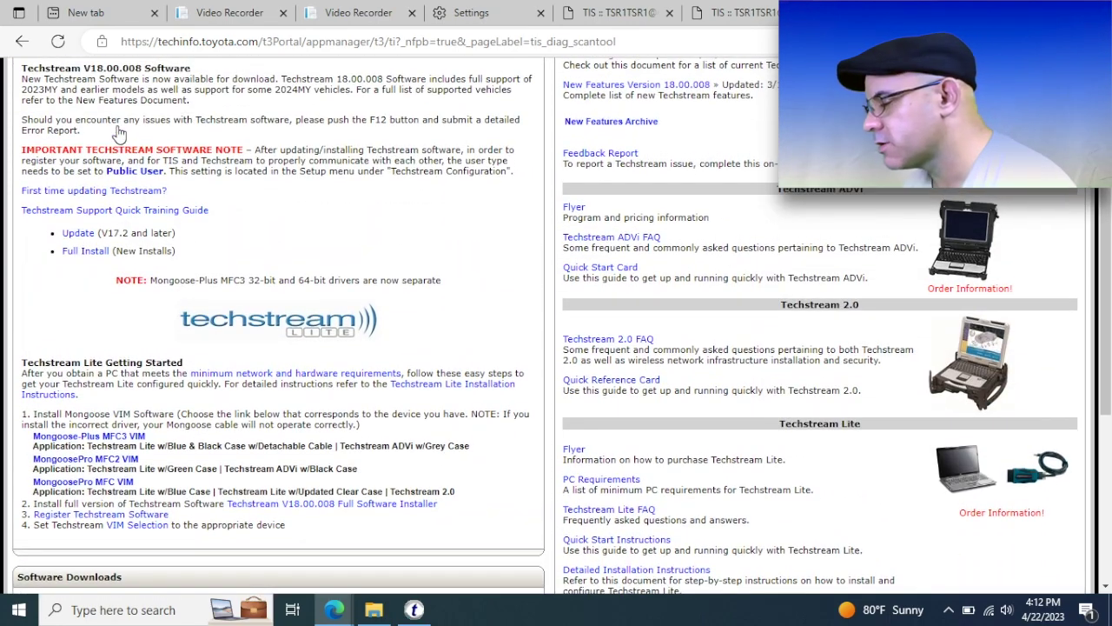
scroll(120, 132, "up", 1)
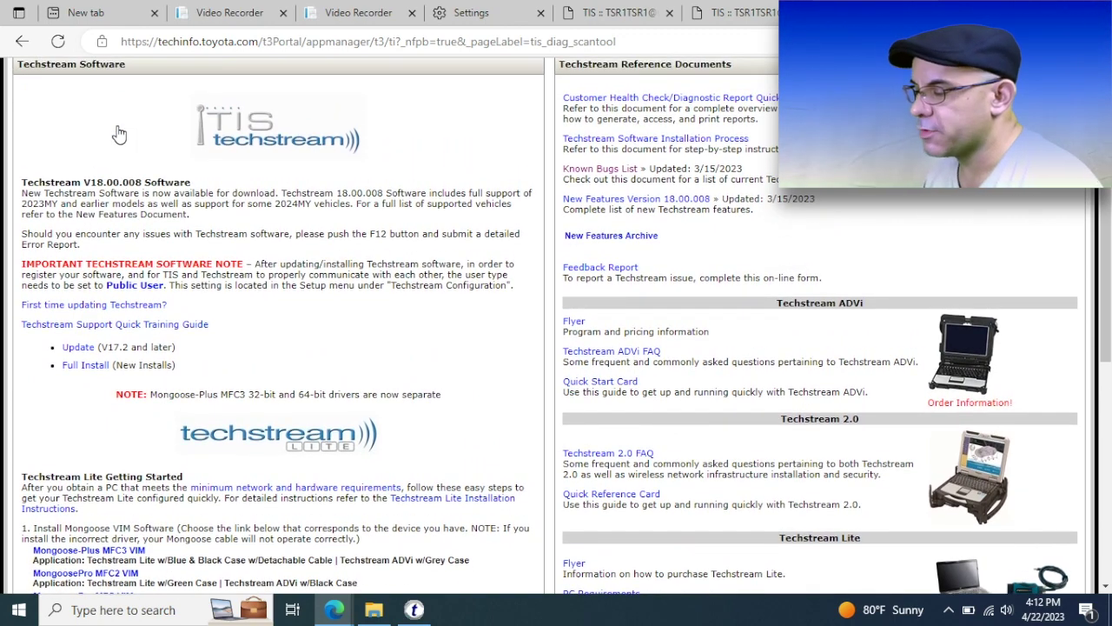
scroll(120, 133, "down", 1)
scroll(120, 132, "down", 3)
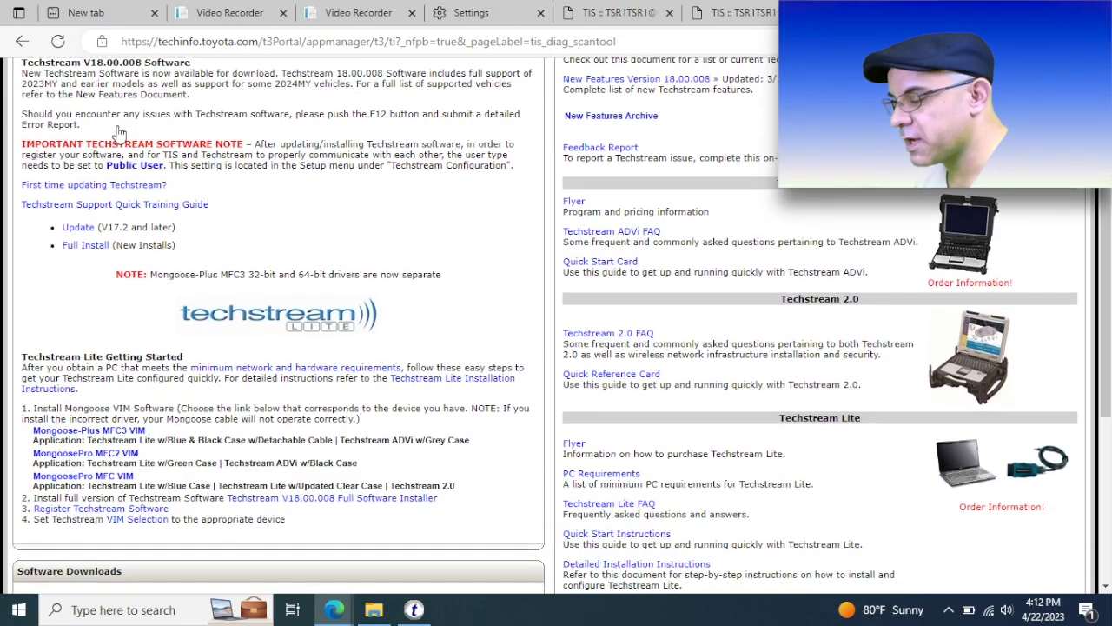
scroll(120, 132, "down", 3)
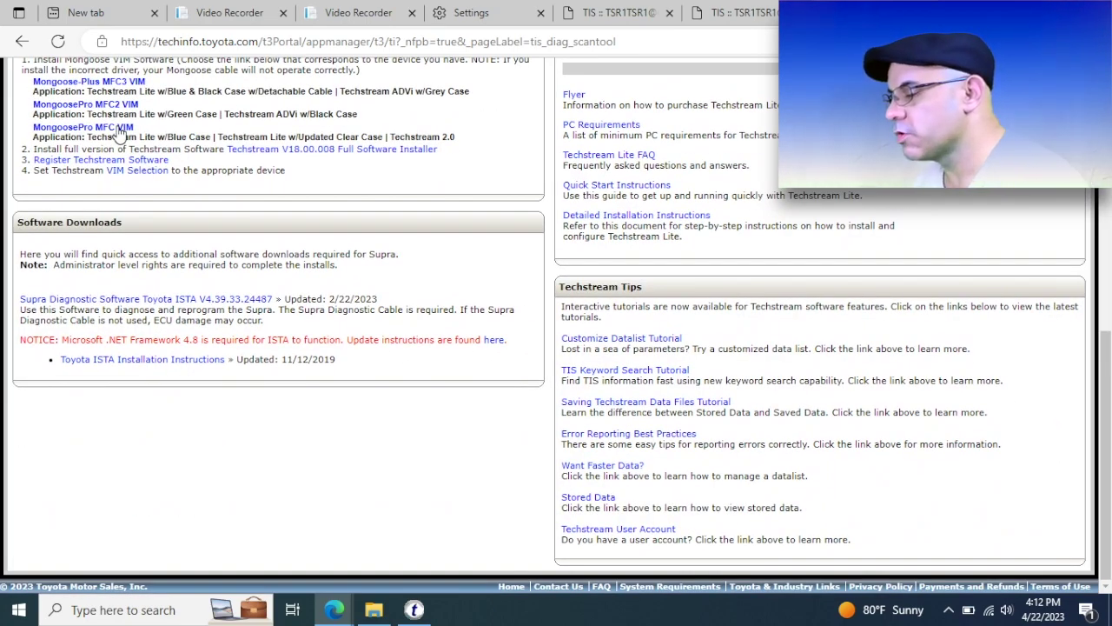
scroll(120, 133, "up", 6)
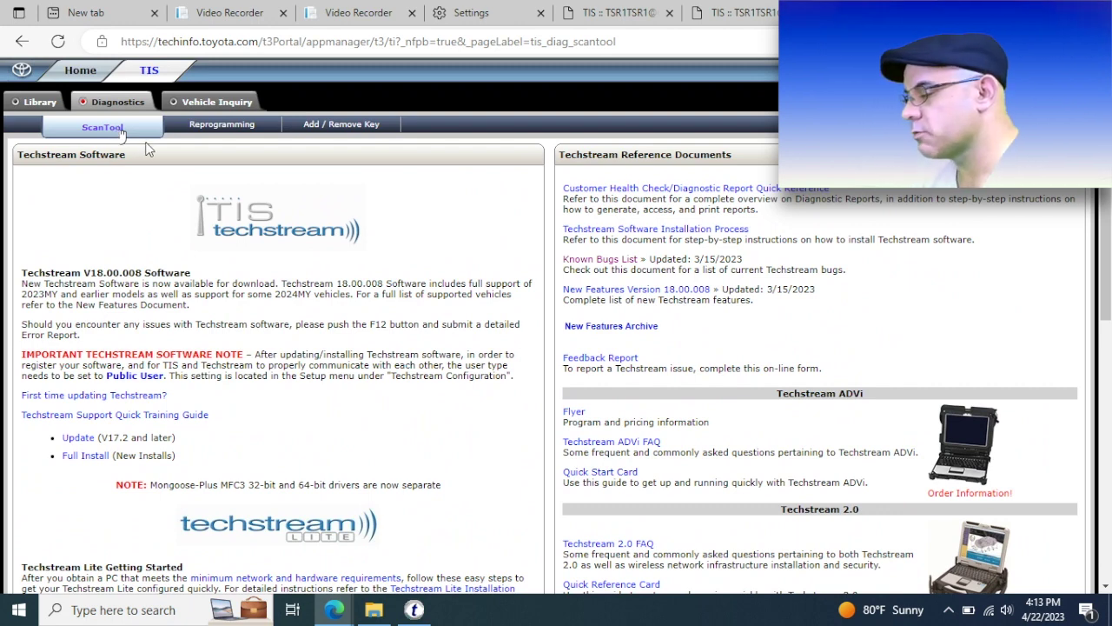
left_click(196, 126)
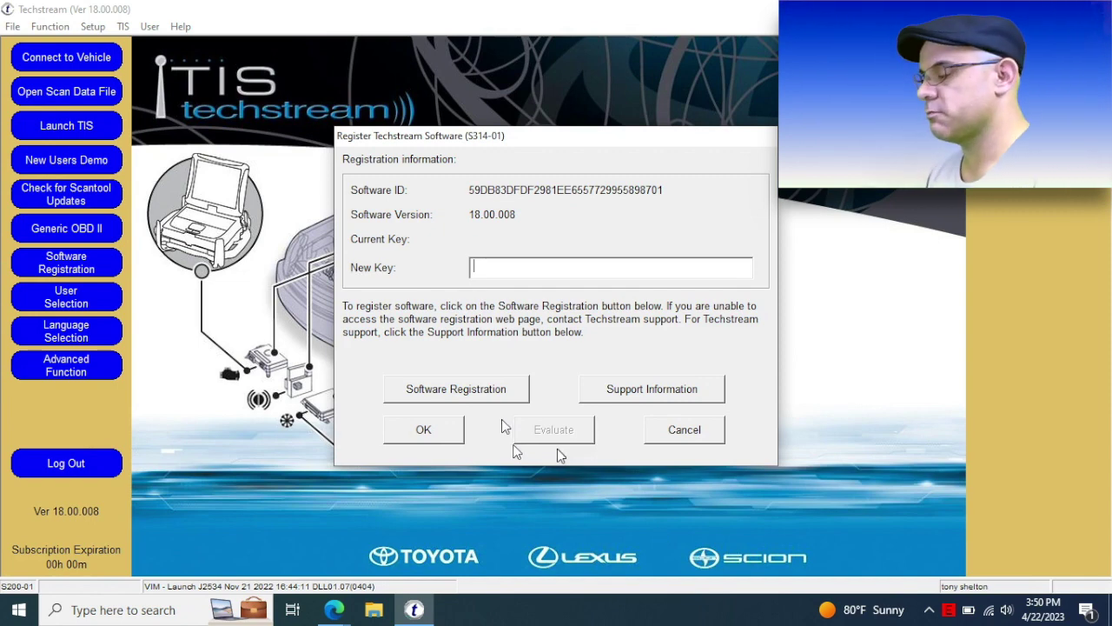
Open the online Techstream Software Registration page and log in to TIS with the subscriber password.
left_click(487, 391)
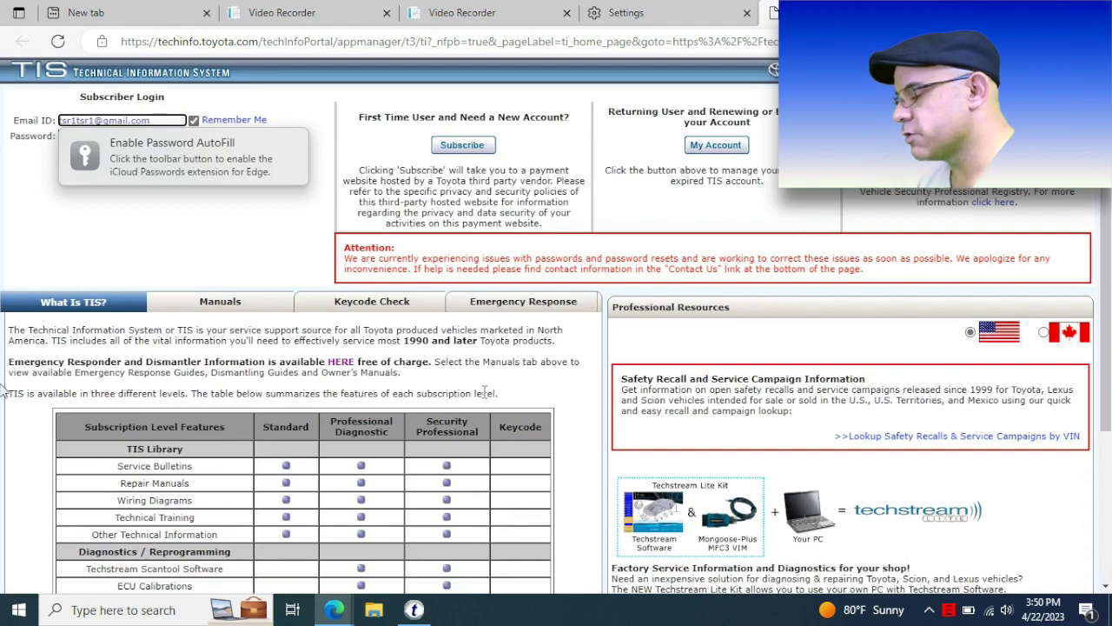
left_click(79, 244)
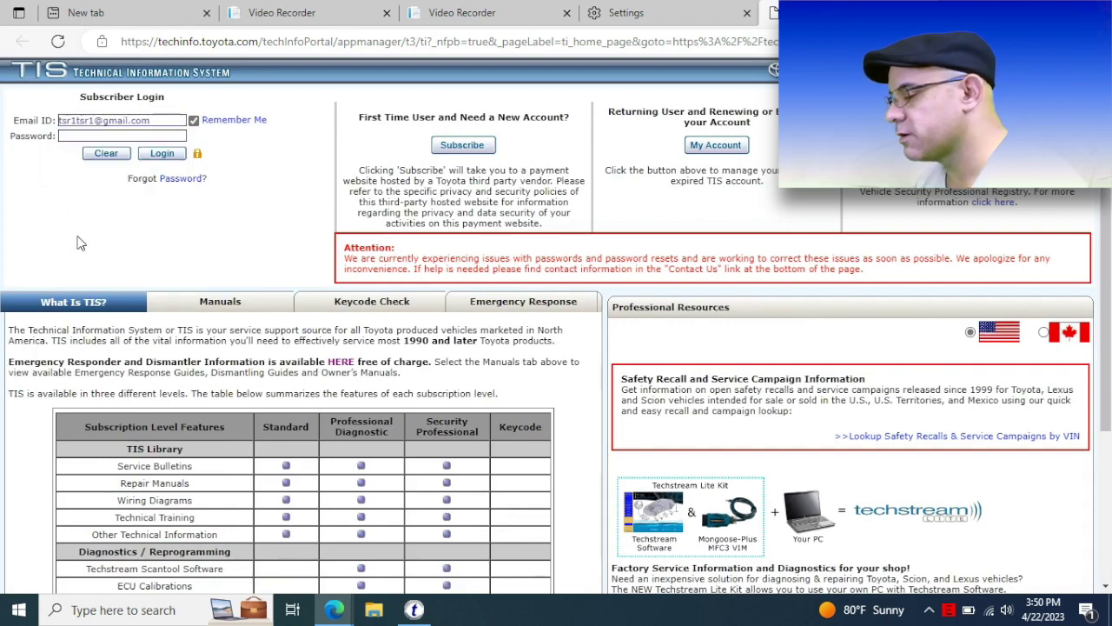
left_click(101, 135)
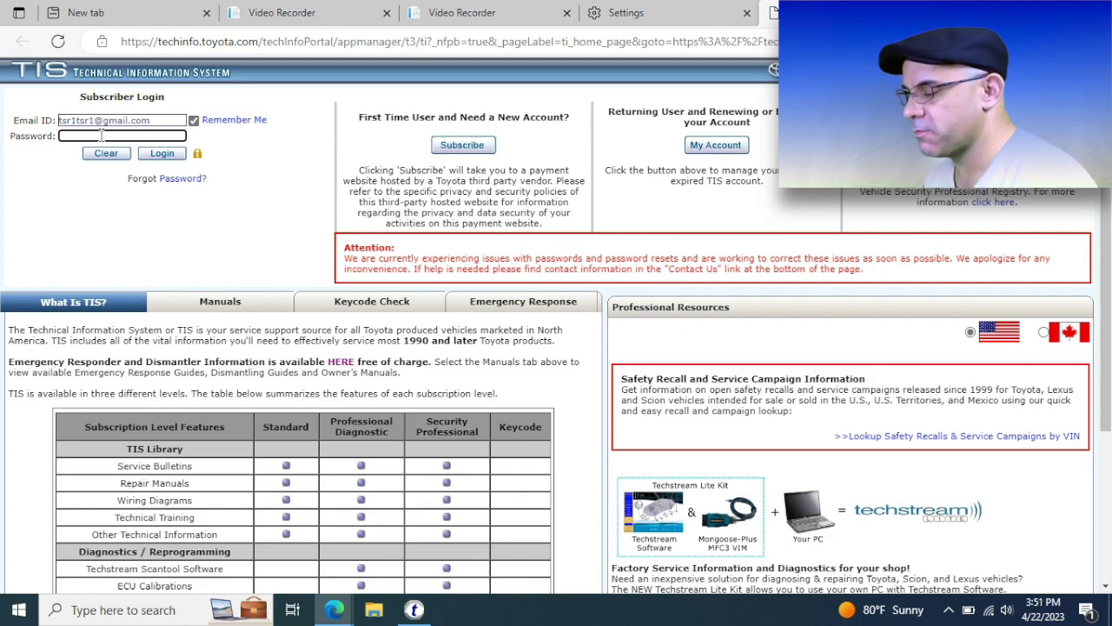
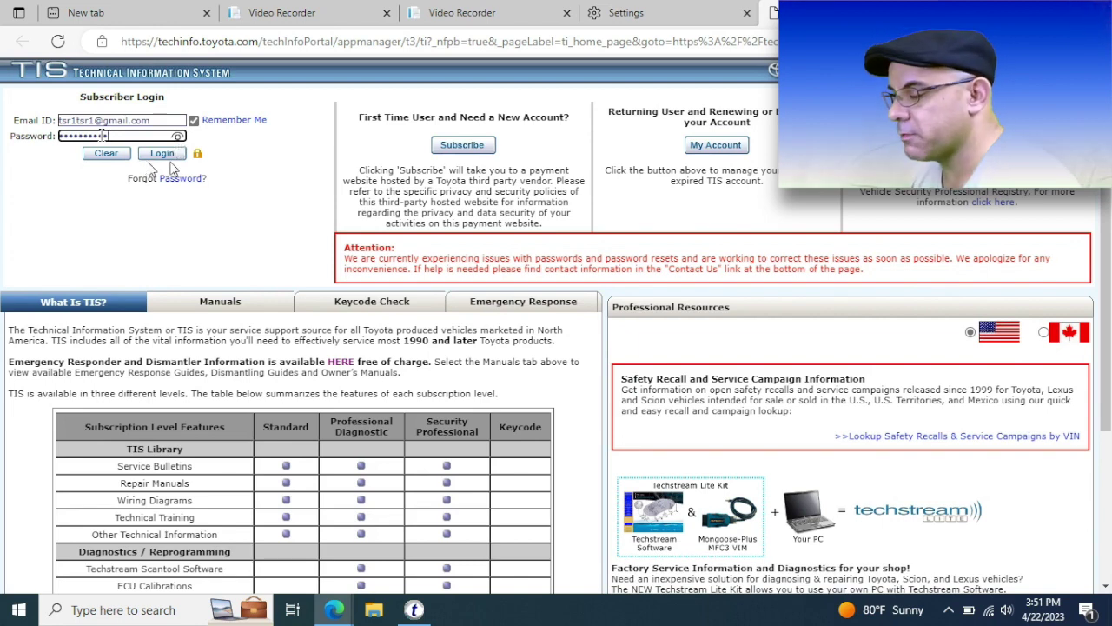
left_click(163, 154)
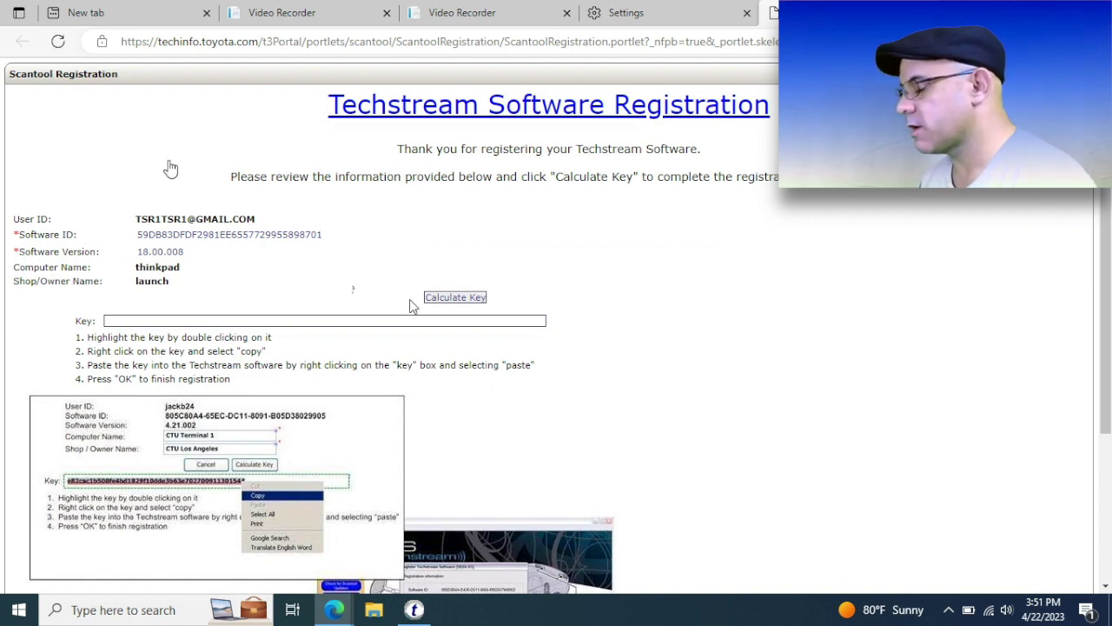
Calculate the registration key for Techstream 18.00.008 and select it for copying.
left_click(457, 298)
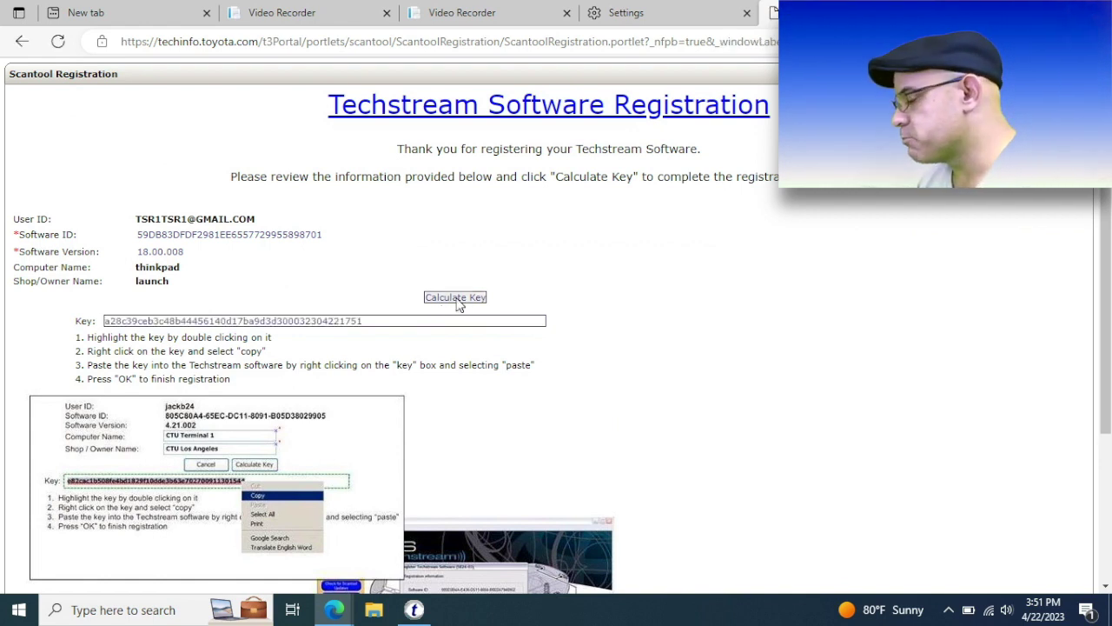
double_click(374, 321)
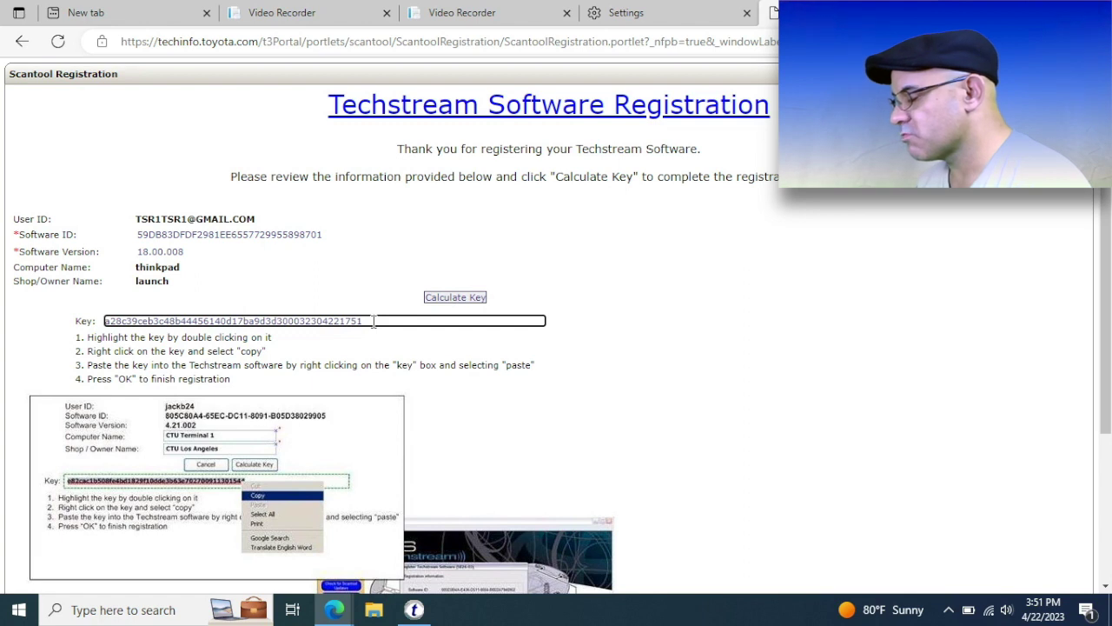
double_click(373, 322)
key("ctrl+c")
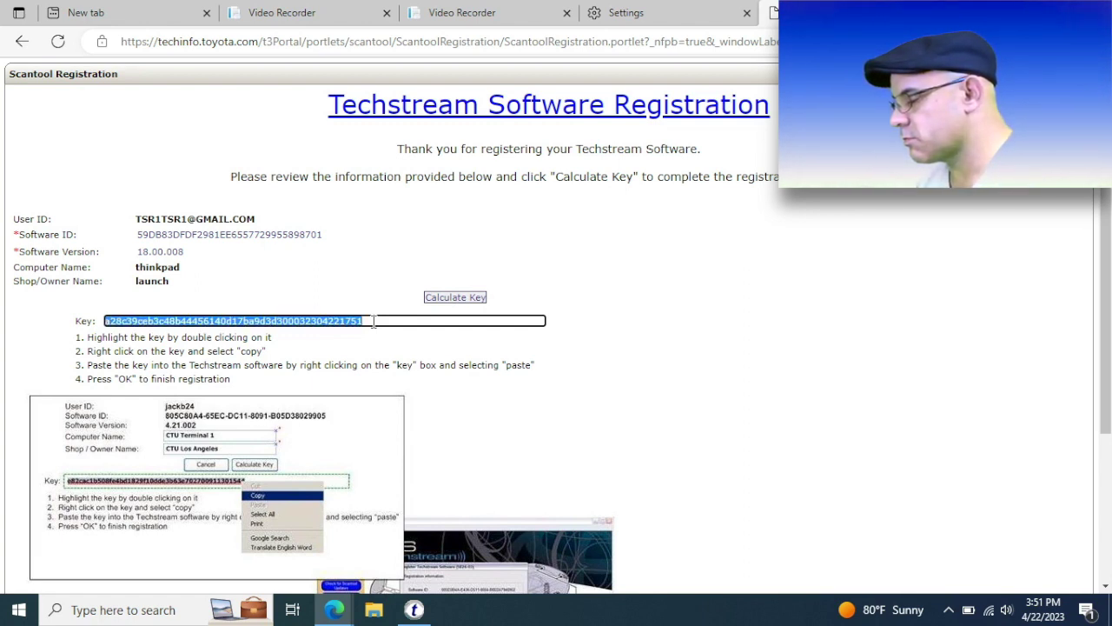
Paste the calculated key into Techstream's New Key field and confirm the registration.
key("alt+Tab")
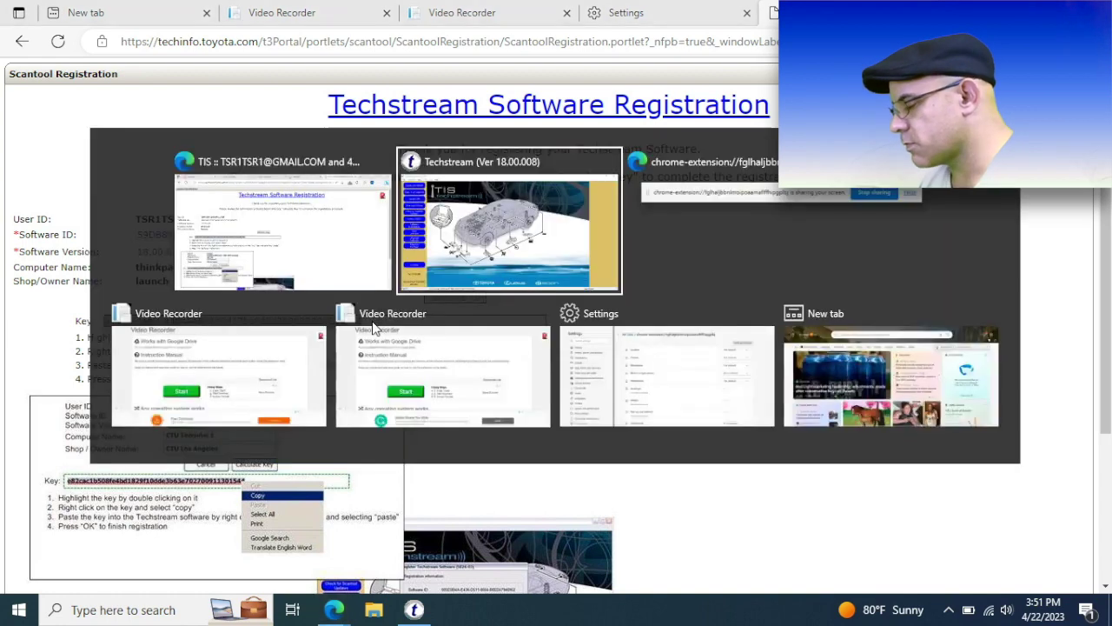
key("Tab")
key("Tab")
key("Tab")
key("Tab")
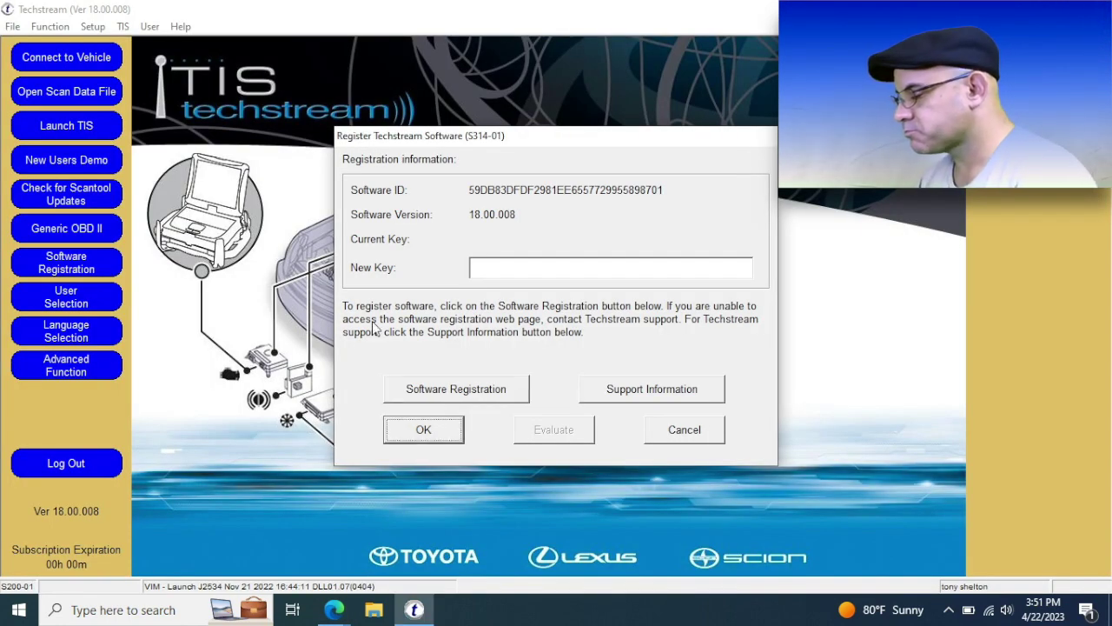
key("Tab")
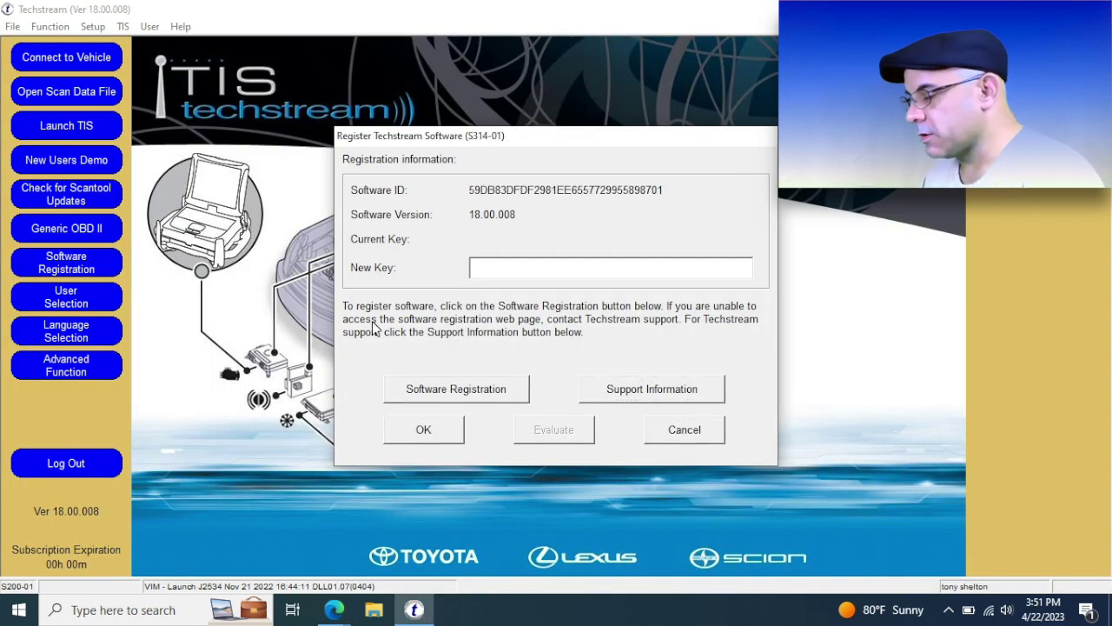
key("ctrl+v")
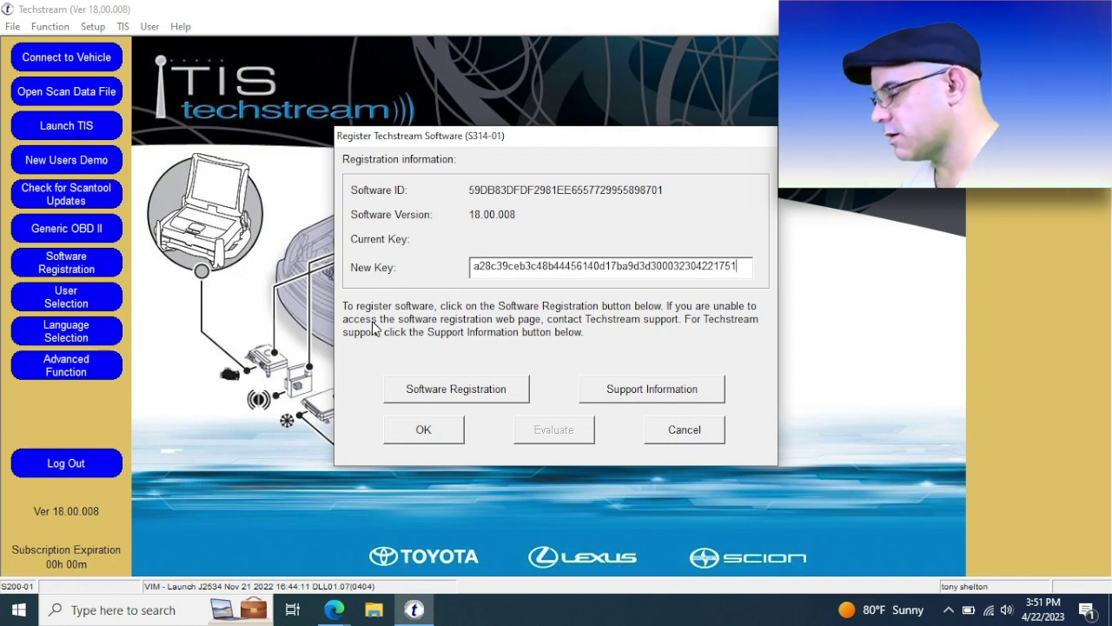
key("Tab")
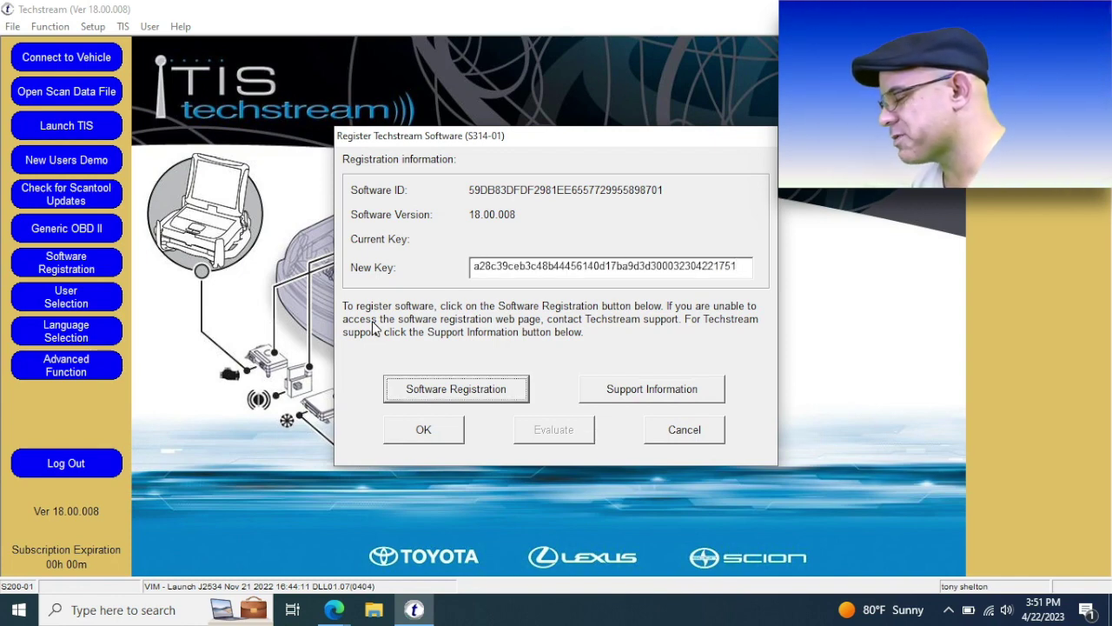
key("Tab")
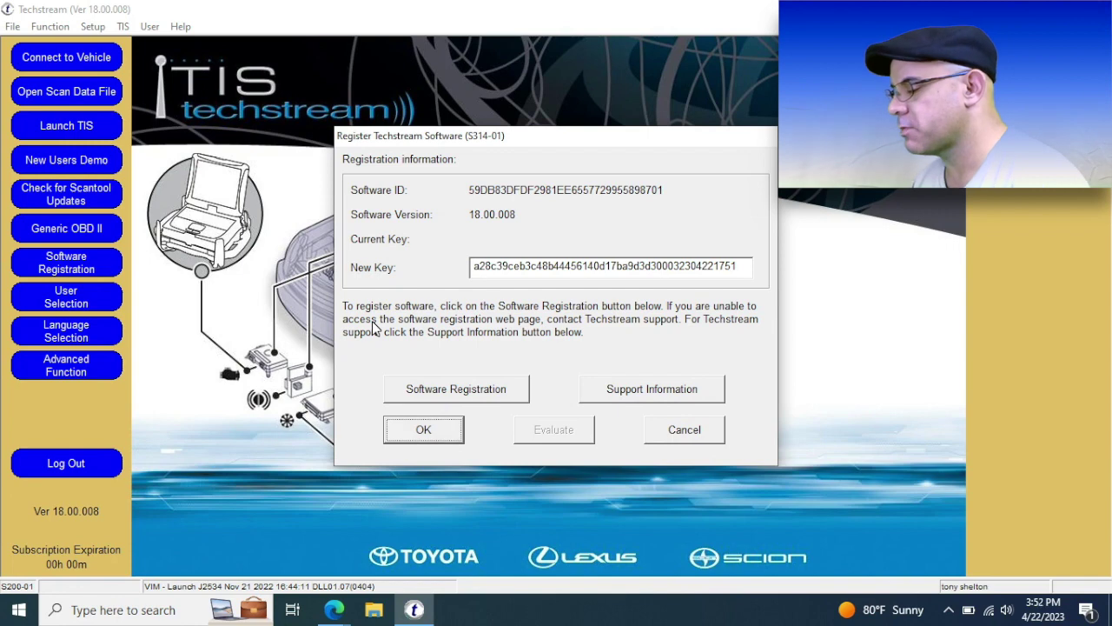
left_click(408, 439)
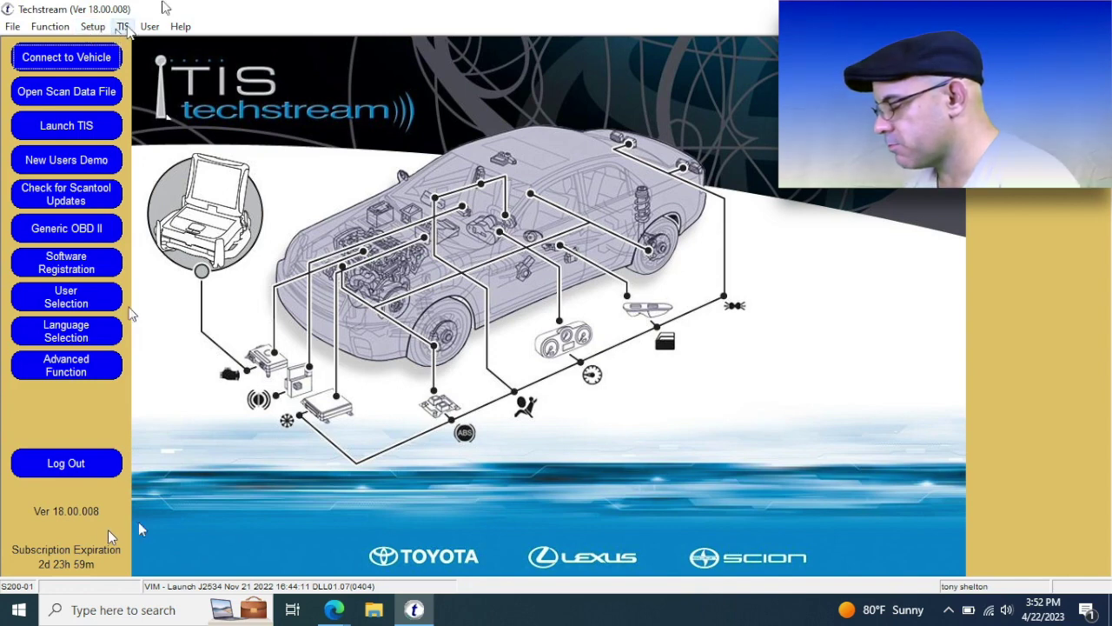
left_click(125, 27)
mouse_move(94, 27)
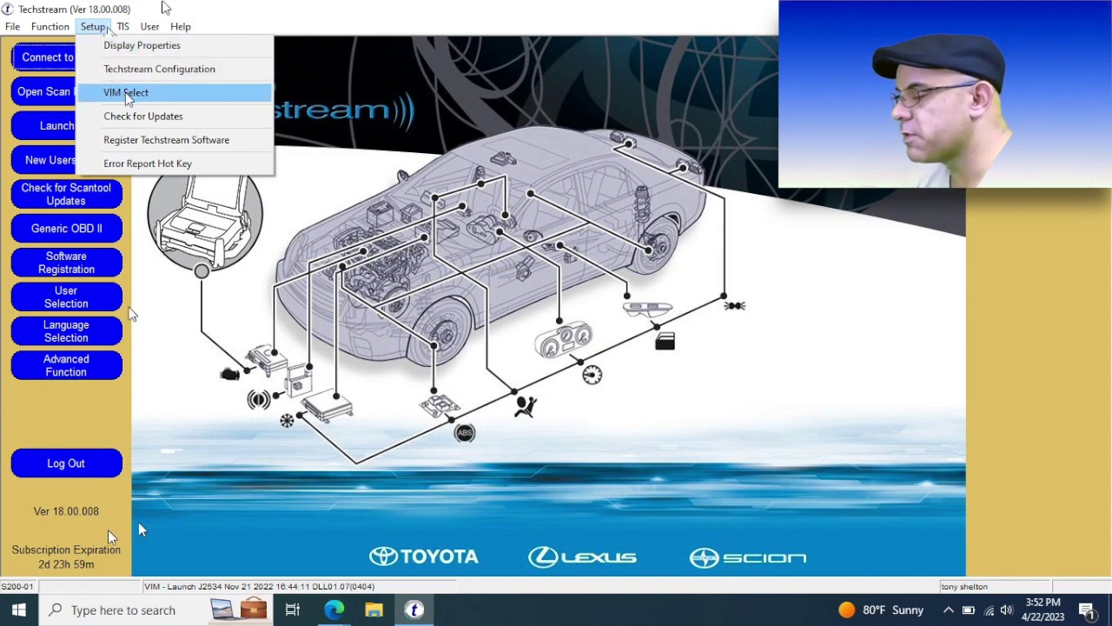
left_click(127, 93)
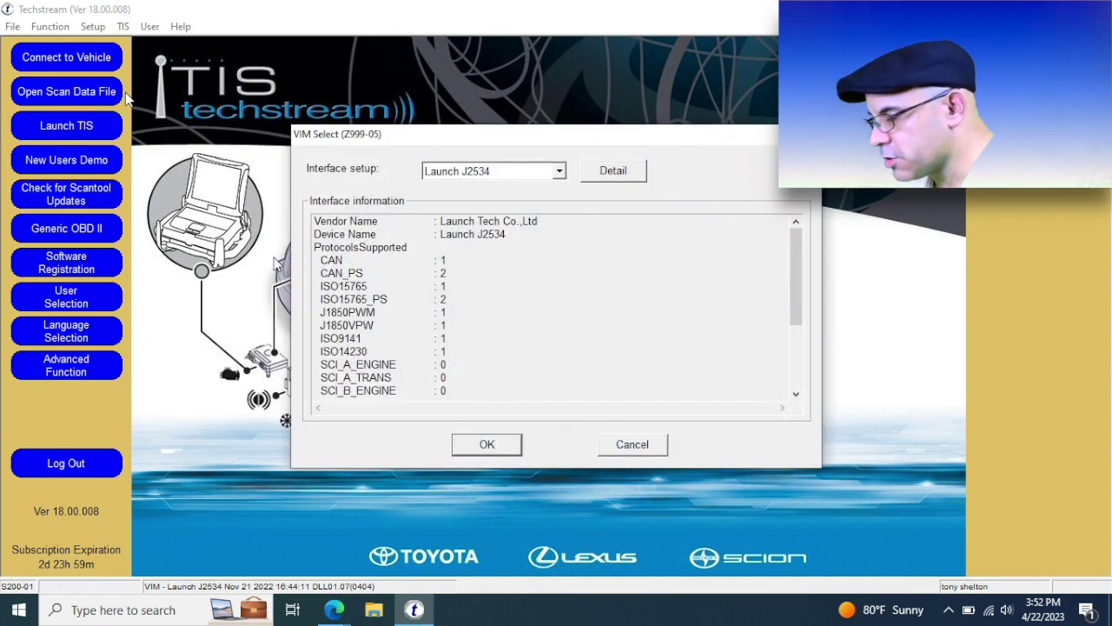
left_click(465, 444)
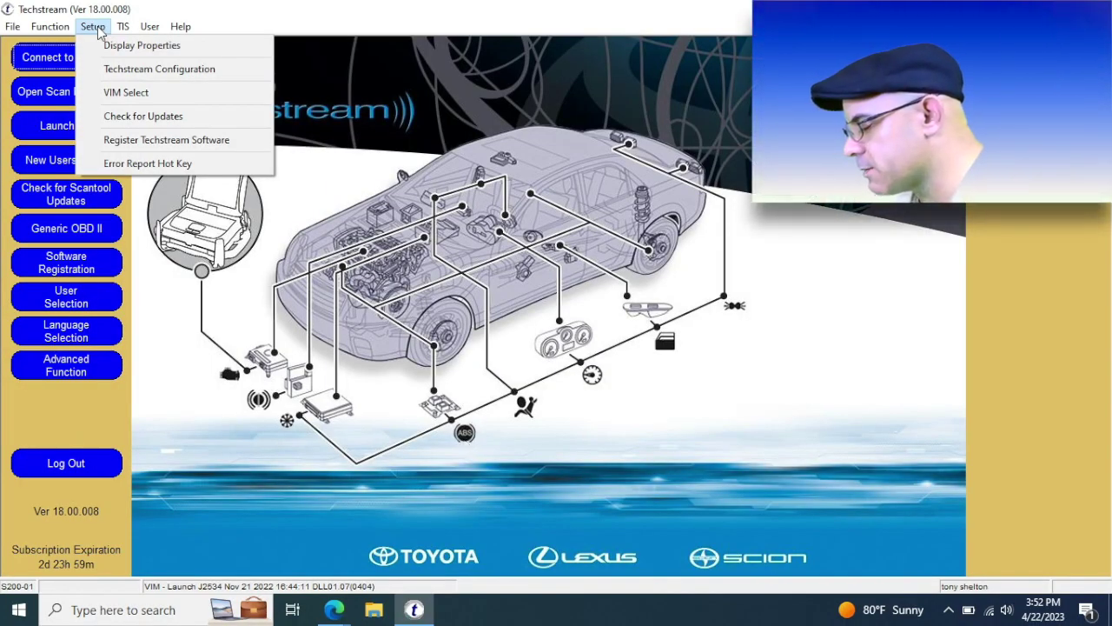
left_click(133, 118)
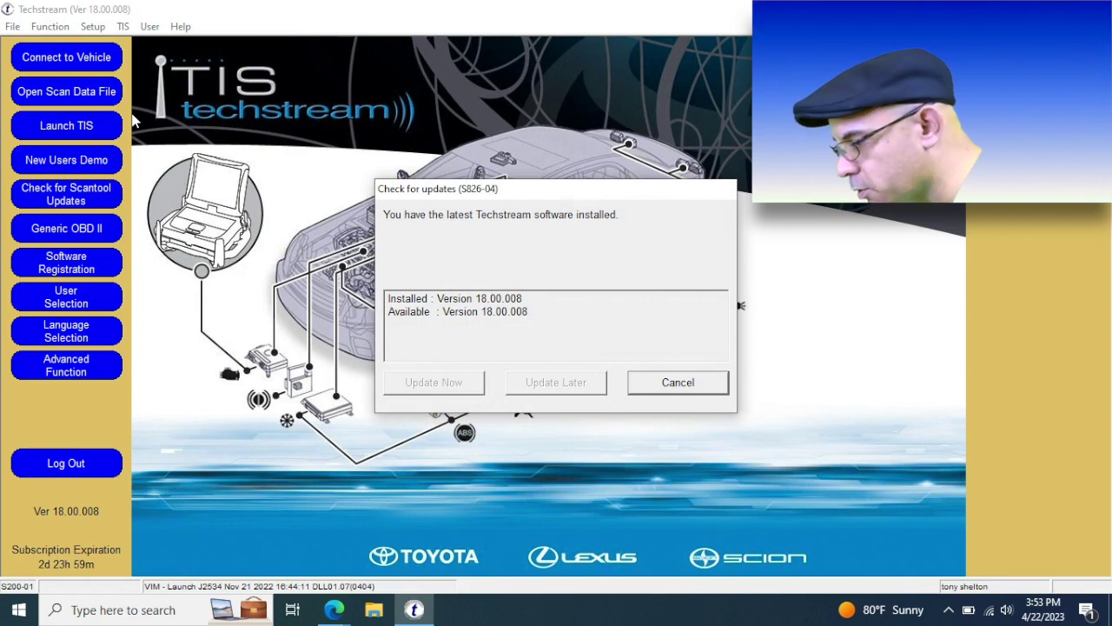
left_click(674, 381)
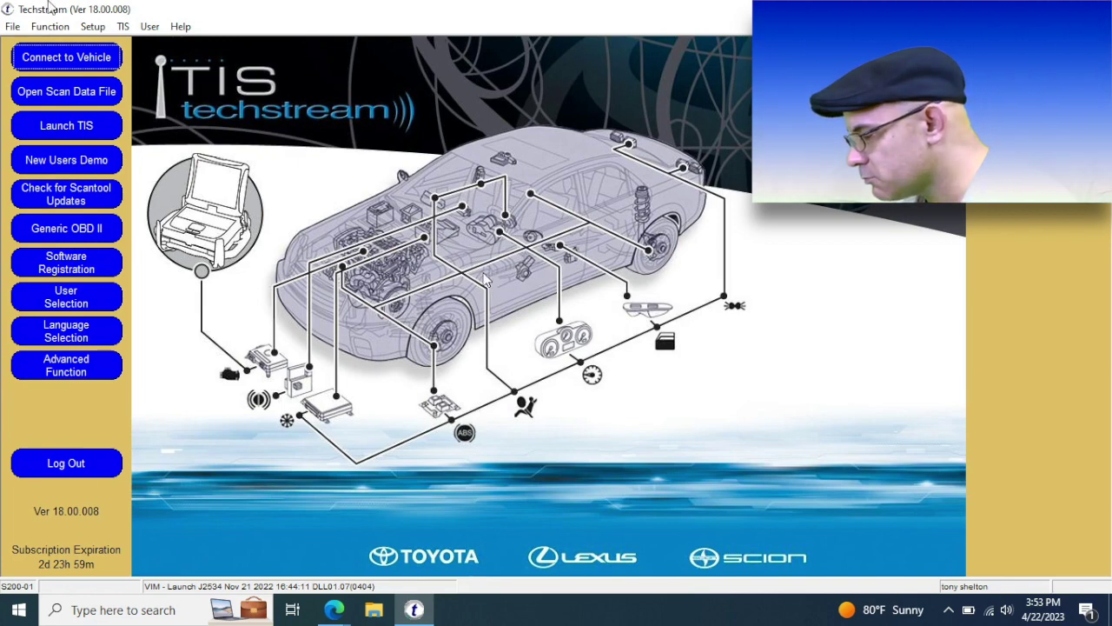
left_click(93, 26)
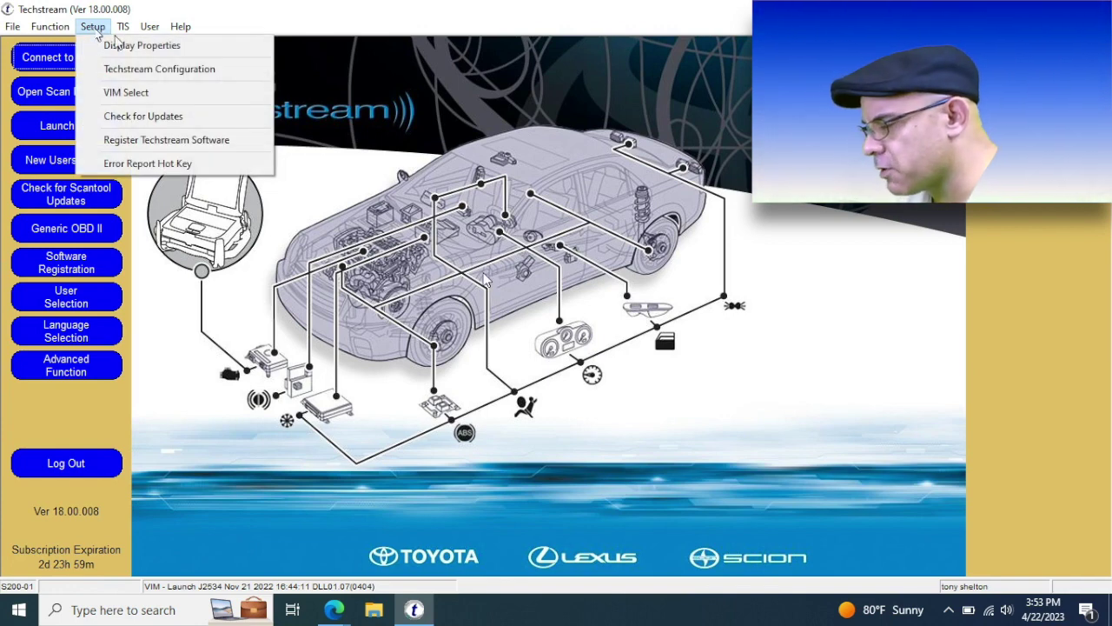
mouse_move(149, 33)
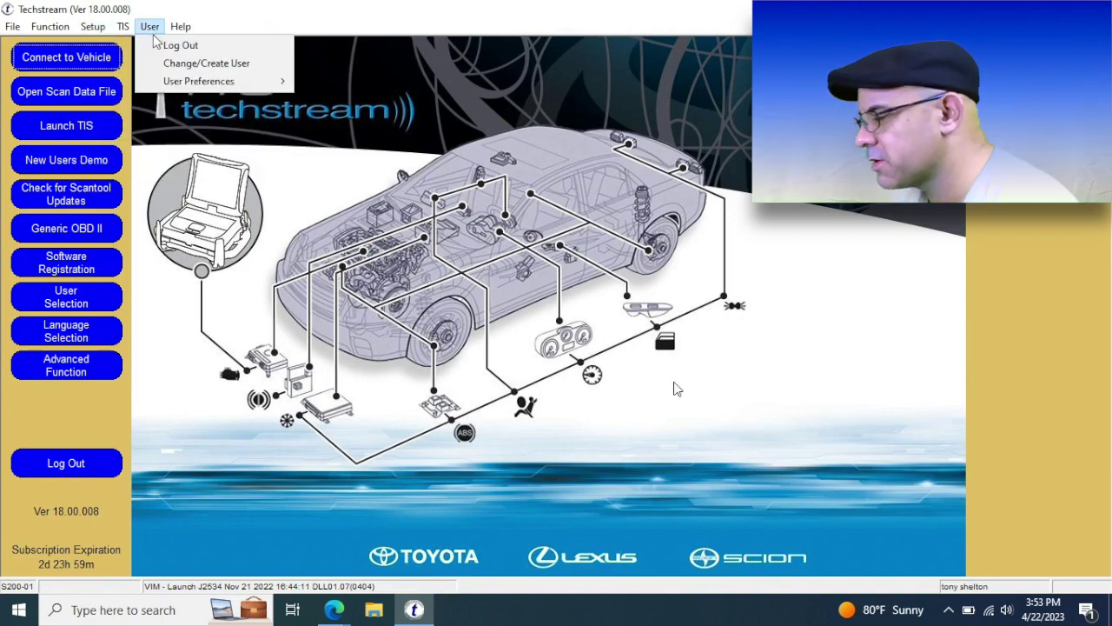
left_click(181, 63)
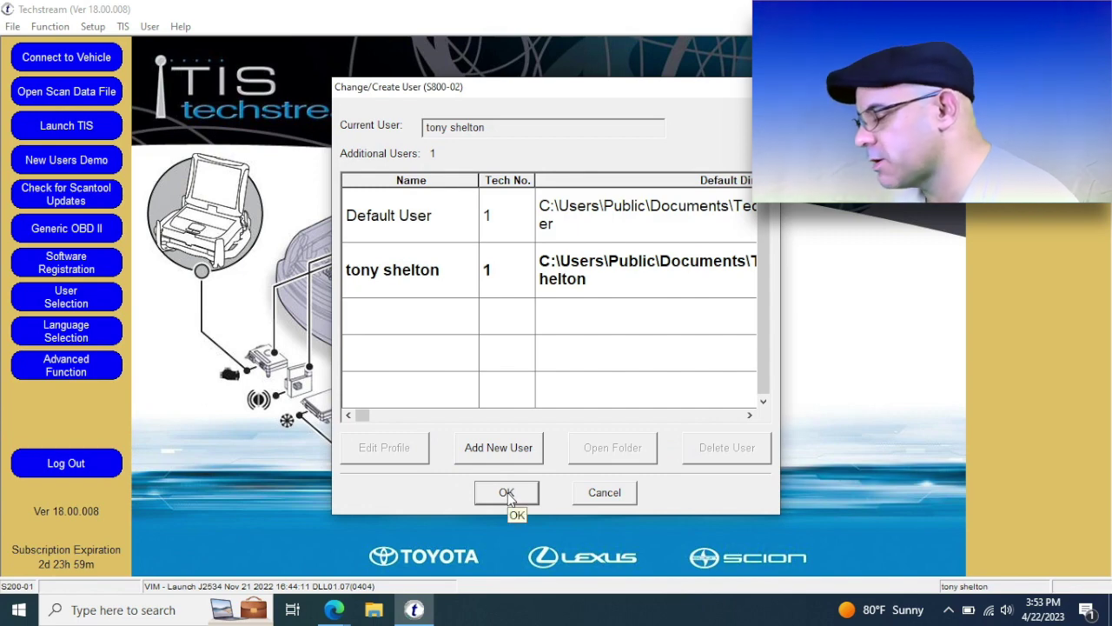
left_click(509, 492)
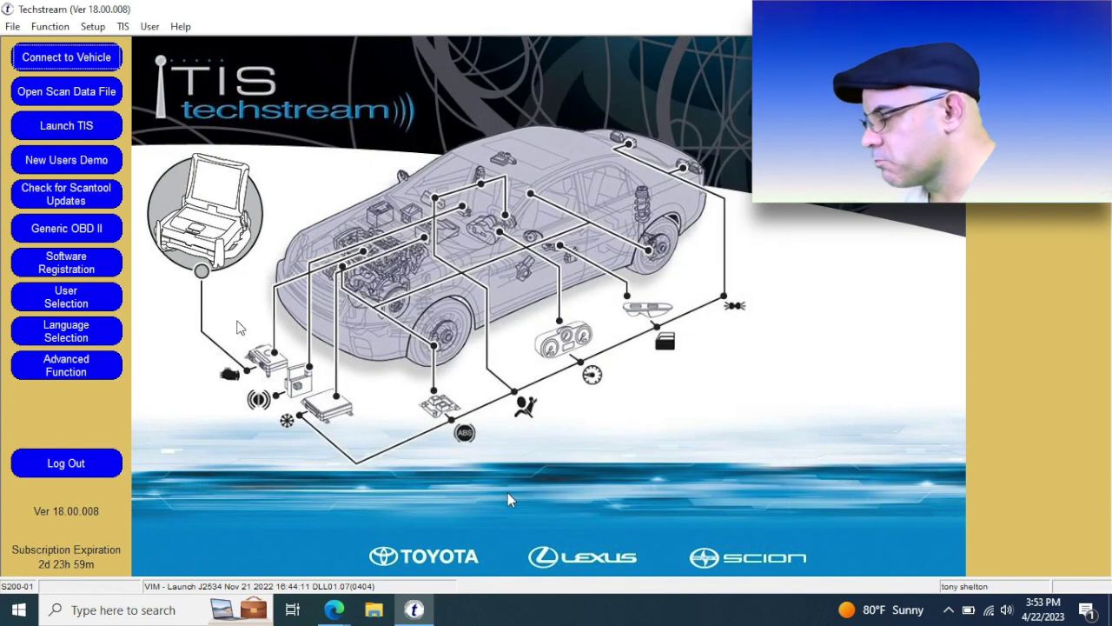
Connect to the vehicle, identifying a 2009 Highlander HV with 3MZ-FE engine, and check the Edge TIS page.
left_click(90, 68)
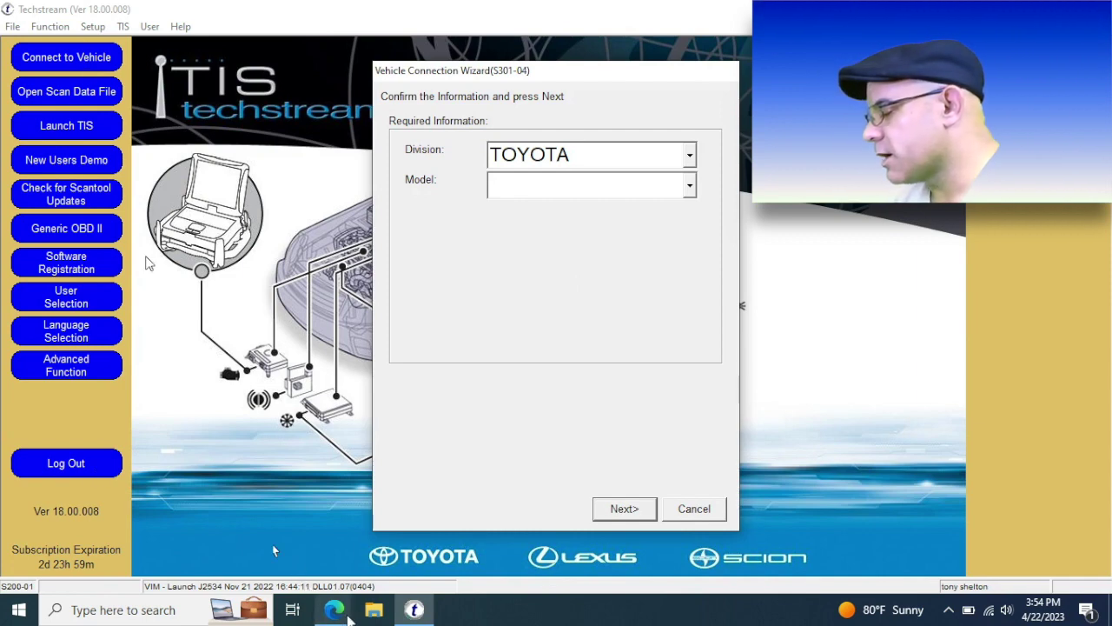
mouse_move(347, 615)
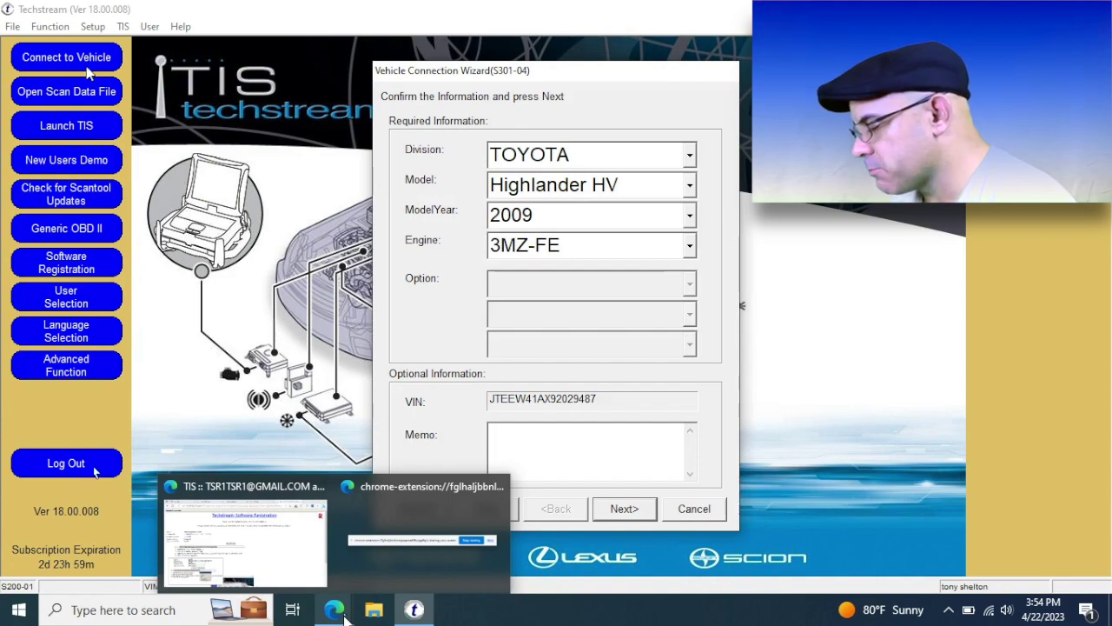
left_click(296, 536)
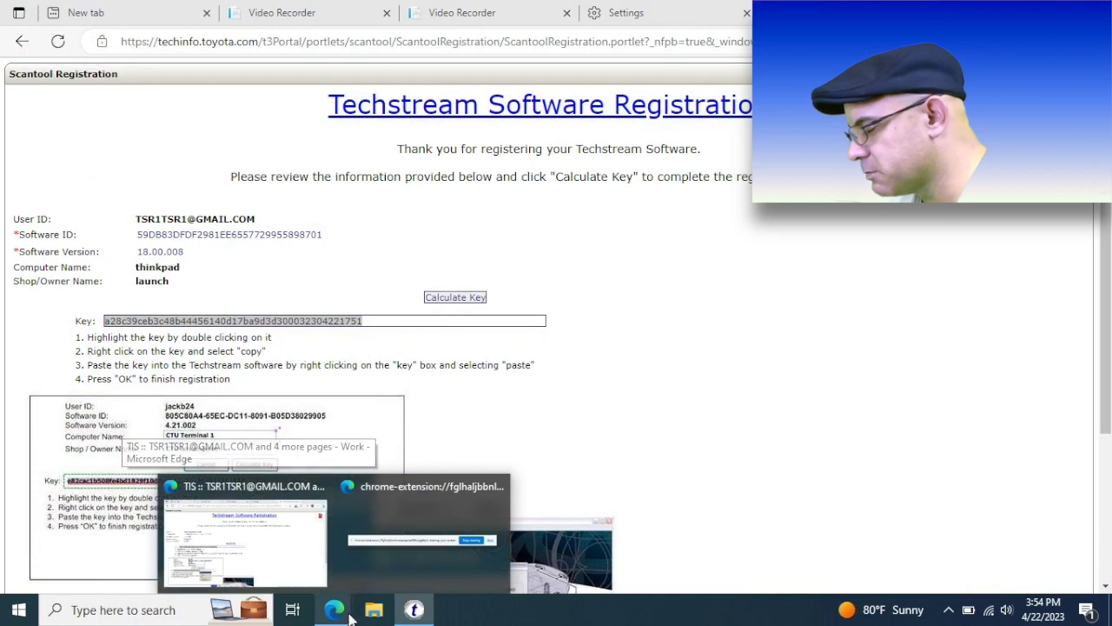
left_click(350, 614)
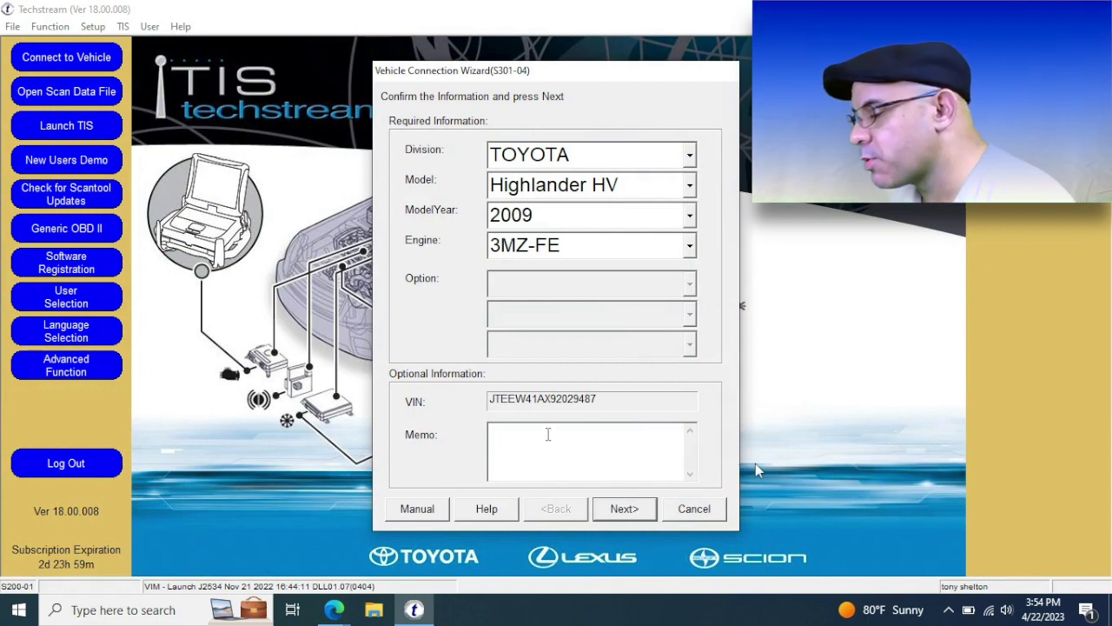
Add the memo 'Test Vehicle' and continue the vehicle connection.
left_click(548, 434)
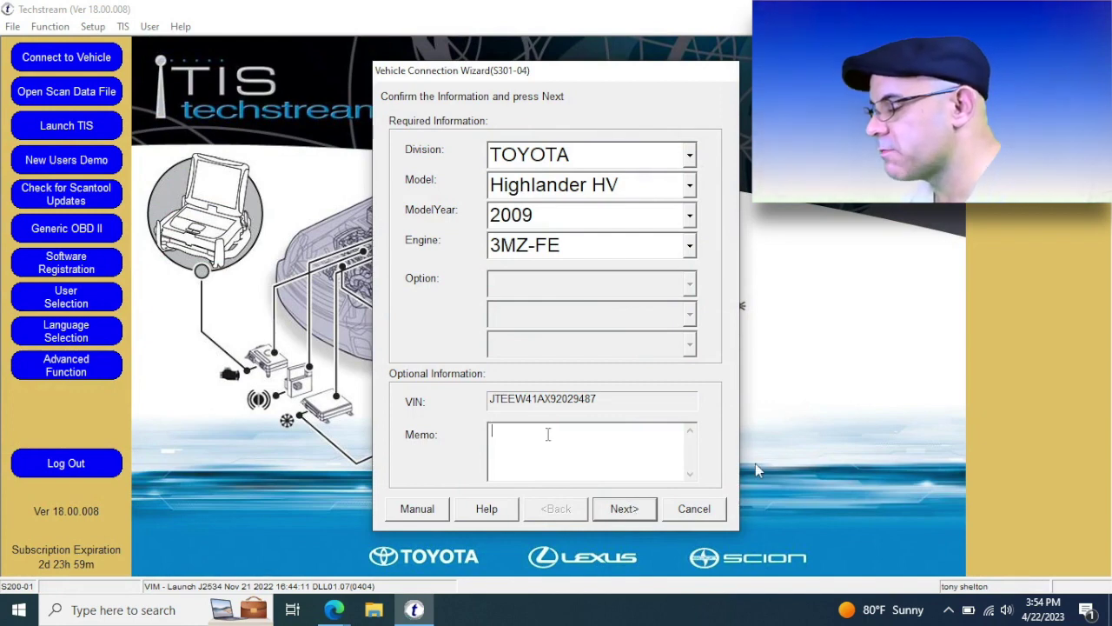
type("Te")
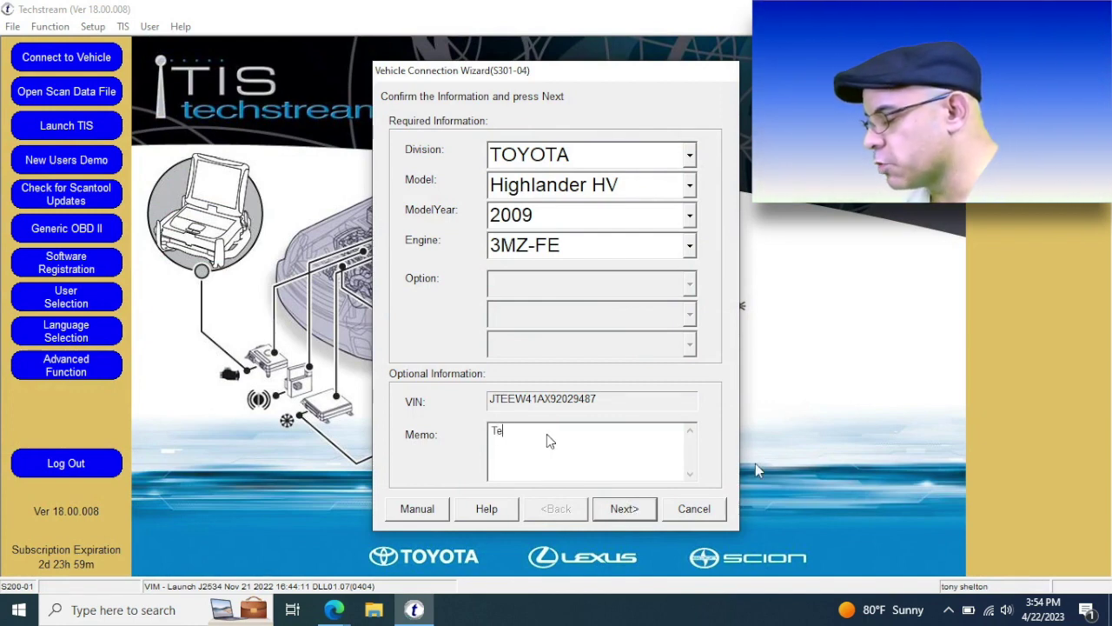
type("st Vehi")
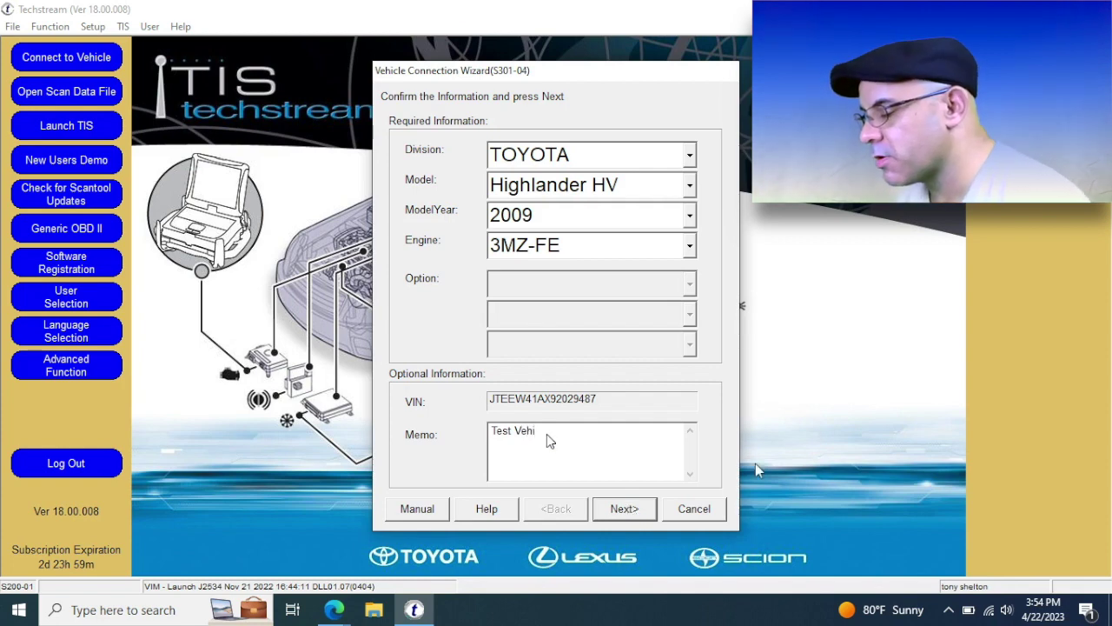
type("cle")
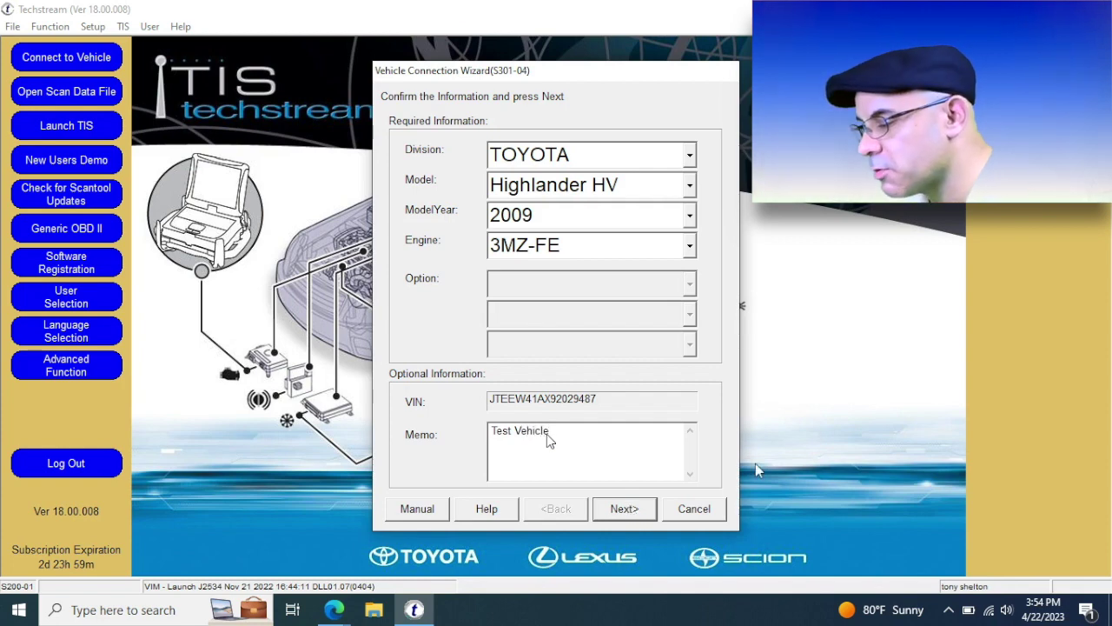
left_click(623, 509)
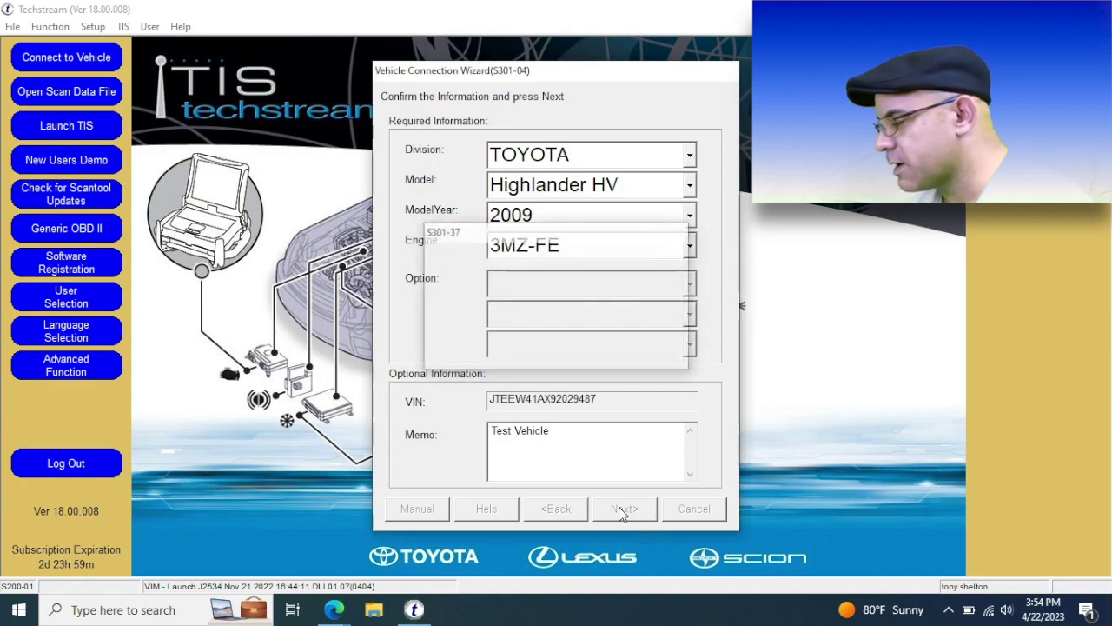
Acknowledge the connection prompt and start a Health Check from the System Selection Menu.
left_click(622, 510)
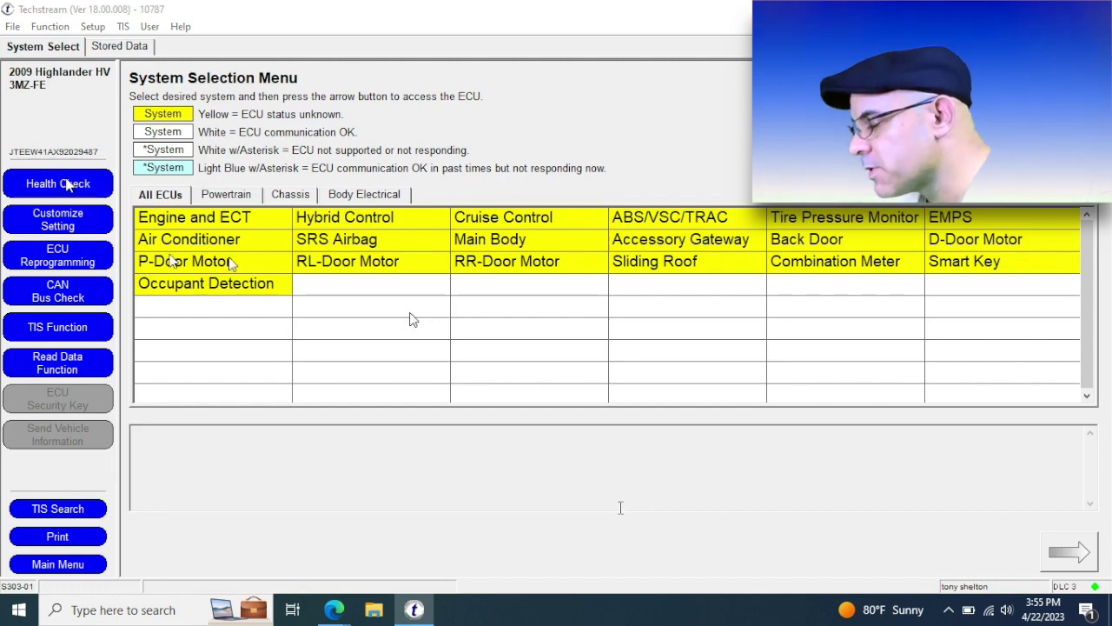
left_click(70, 185)
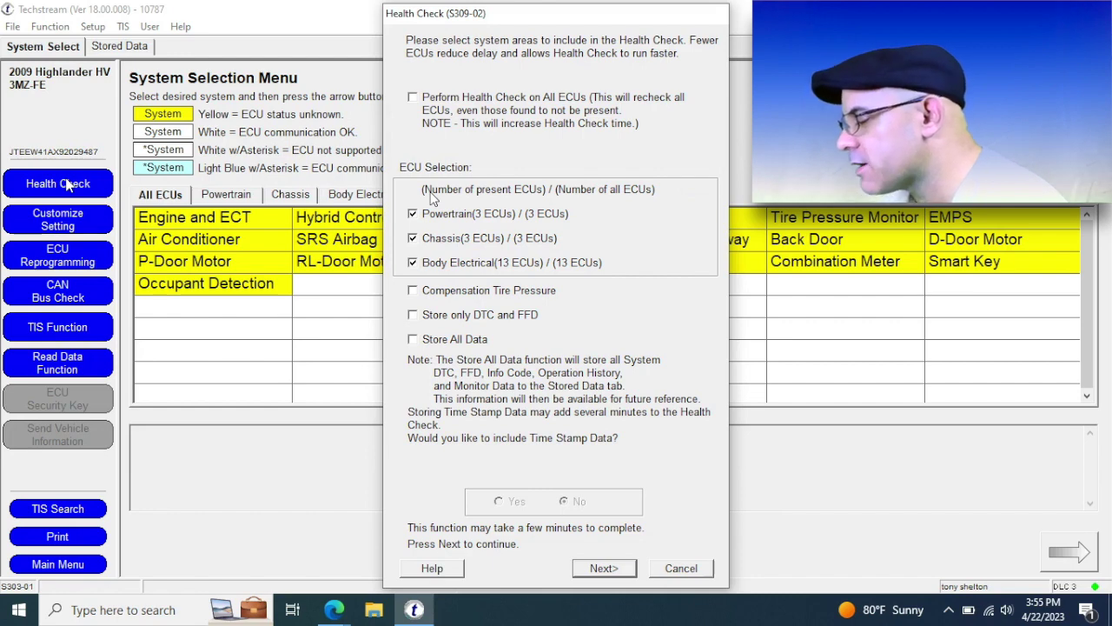
Run the Health Check on Powertrain only, with Store only DTC and FFD and Store All Data checked.
left_click(412, 263)
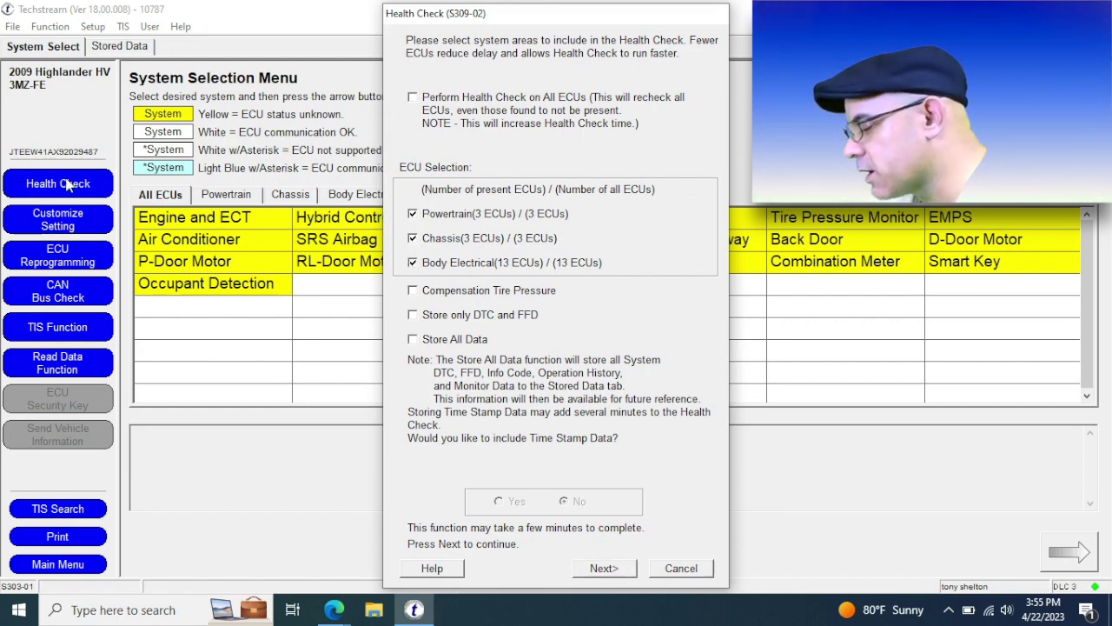
left_click(414, 239)
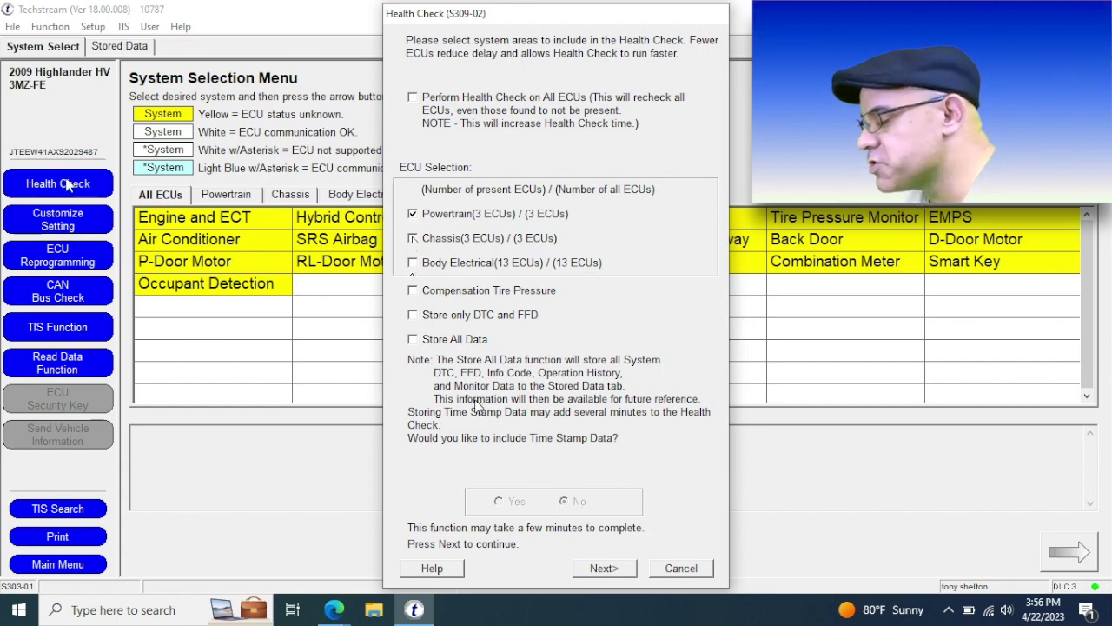
left_click(413, 315)
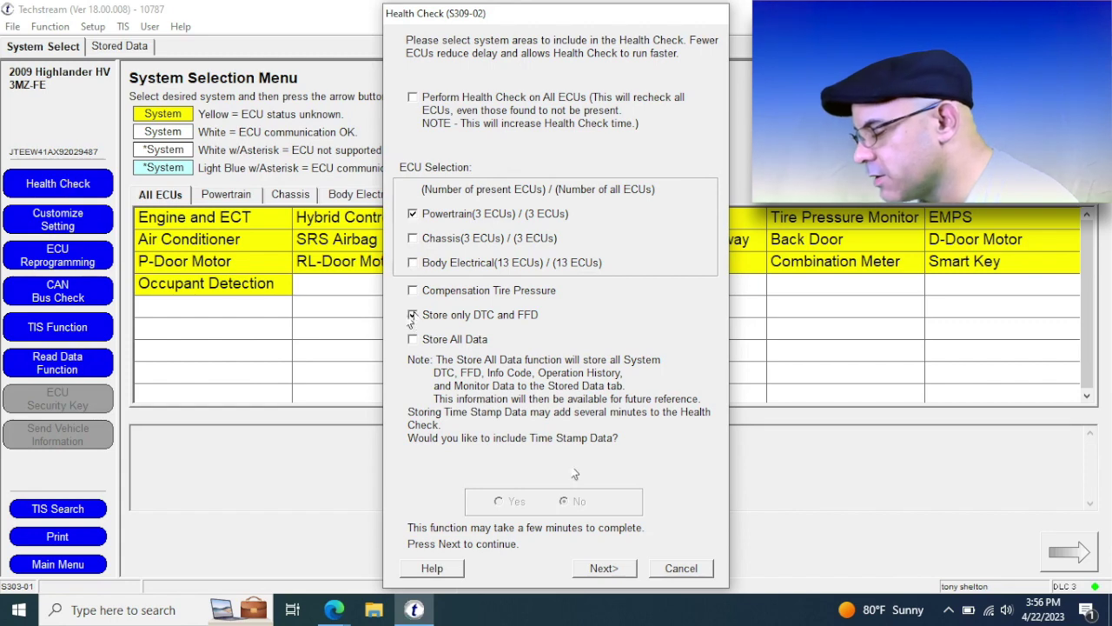
left_click(414, 340)
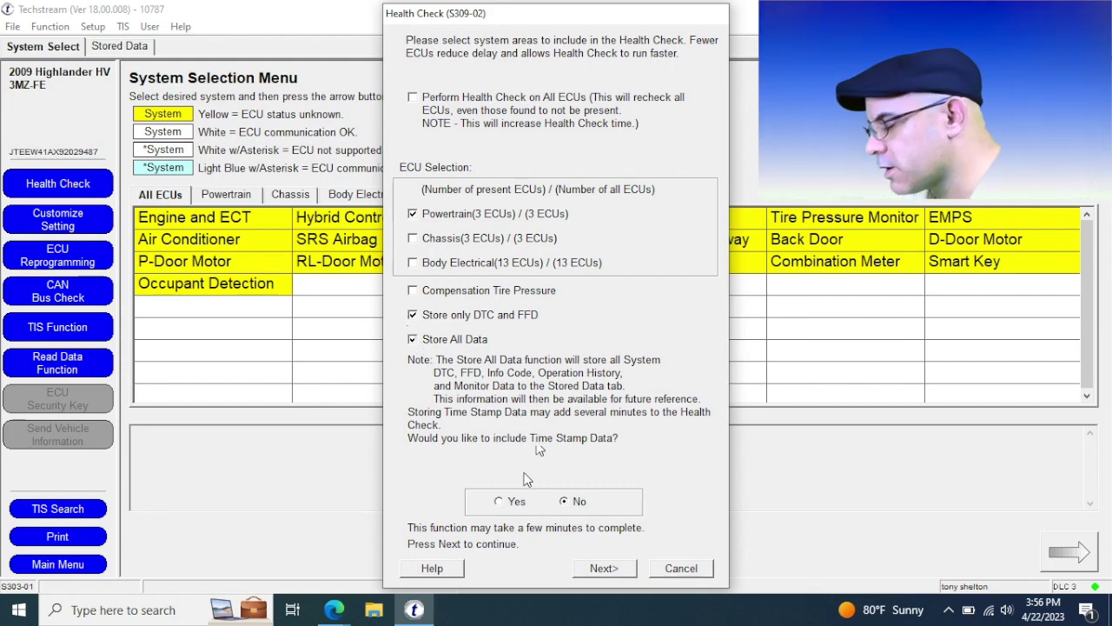
left_click(600, 570)
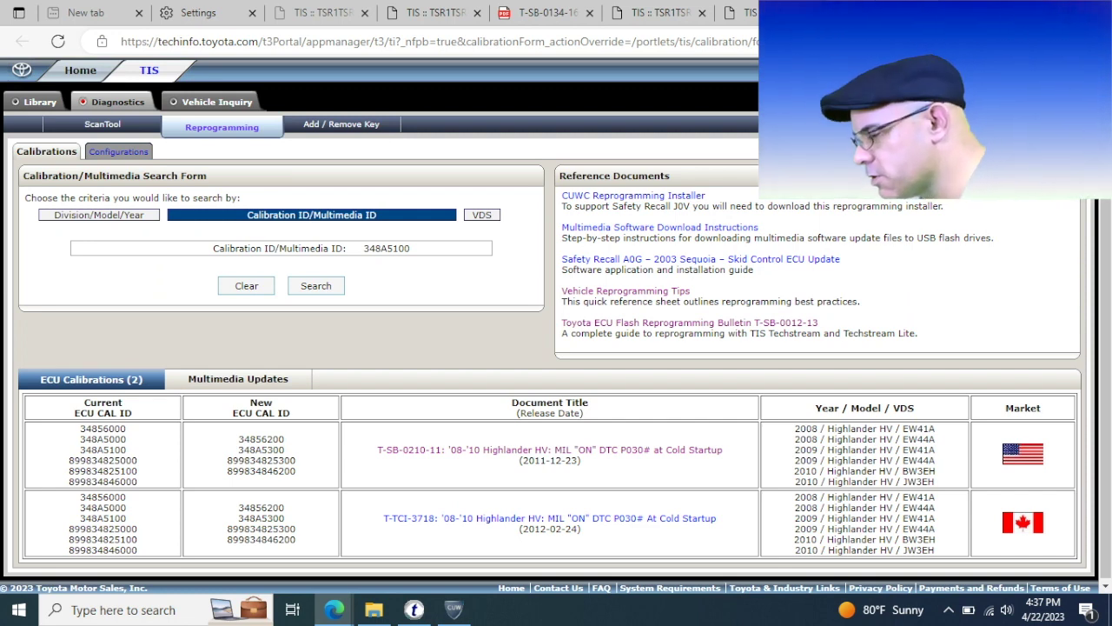
Open bulletin T-SB-0210-11 and download the 348A5300 calibration file T-0057-11.cuw.
left_click(624, 449)
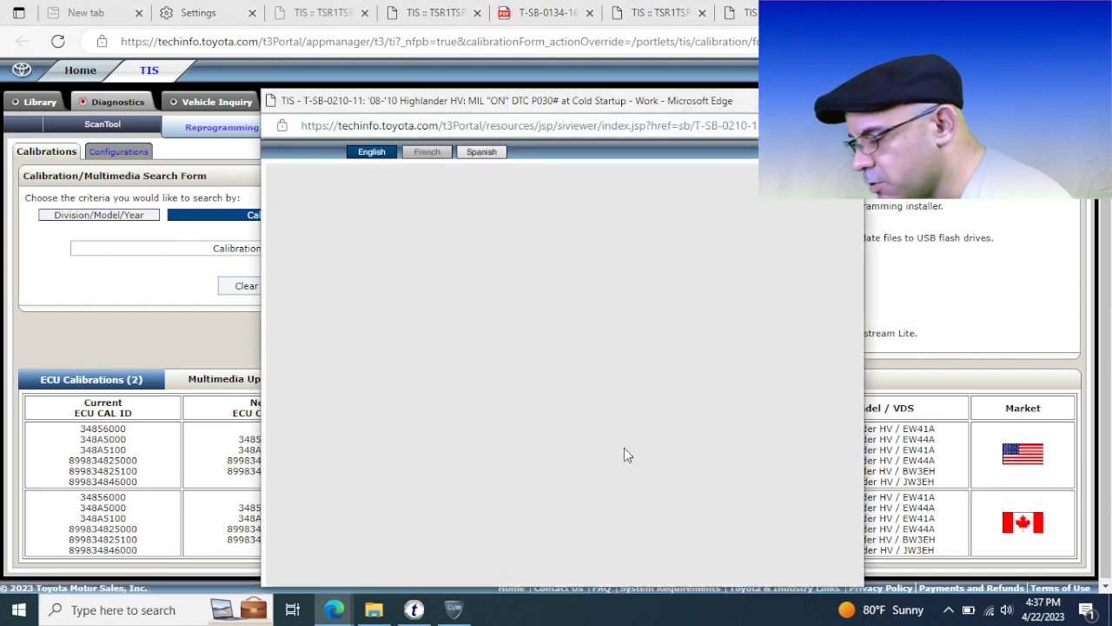
scroll(624, 454, "down", 1)
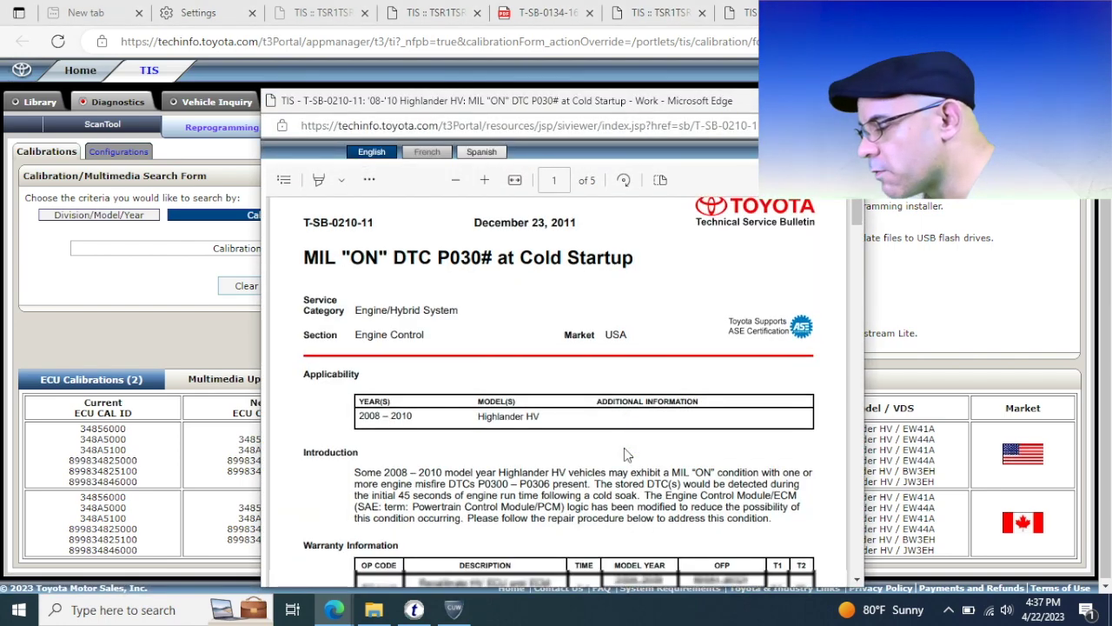
scroll(624, 455, "down", 3)
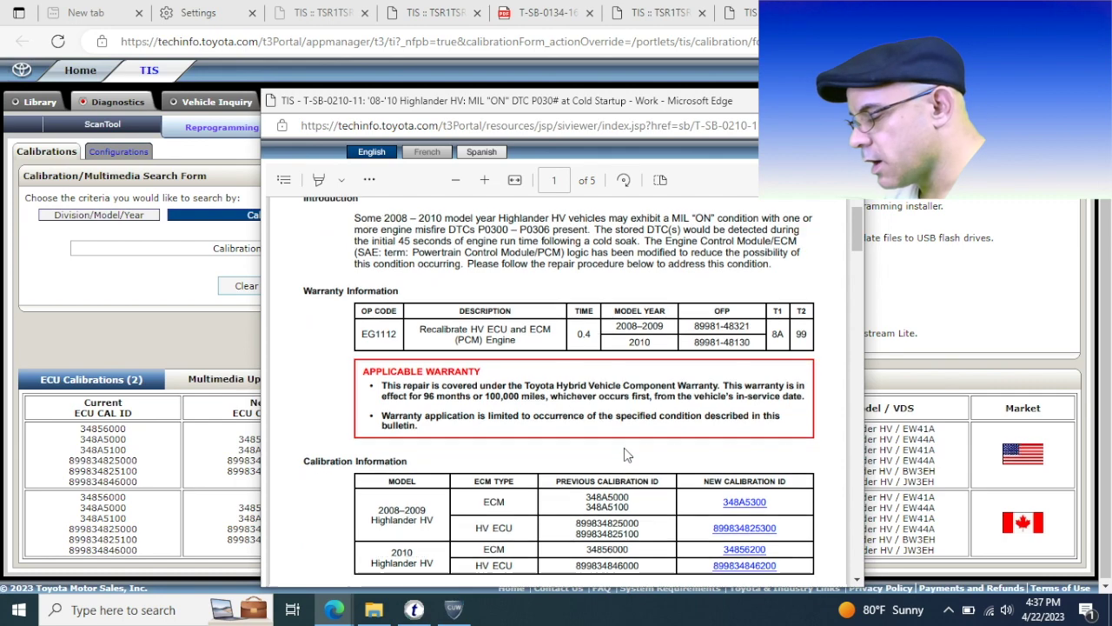
scroll(624, 448, "down", 1)
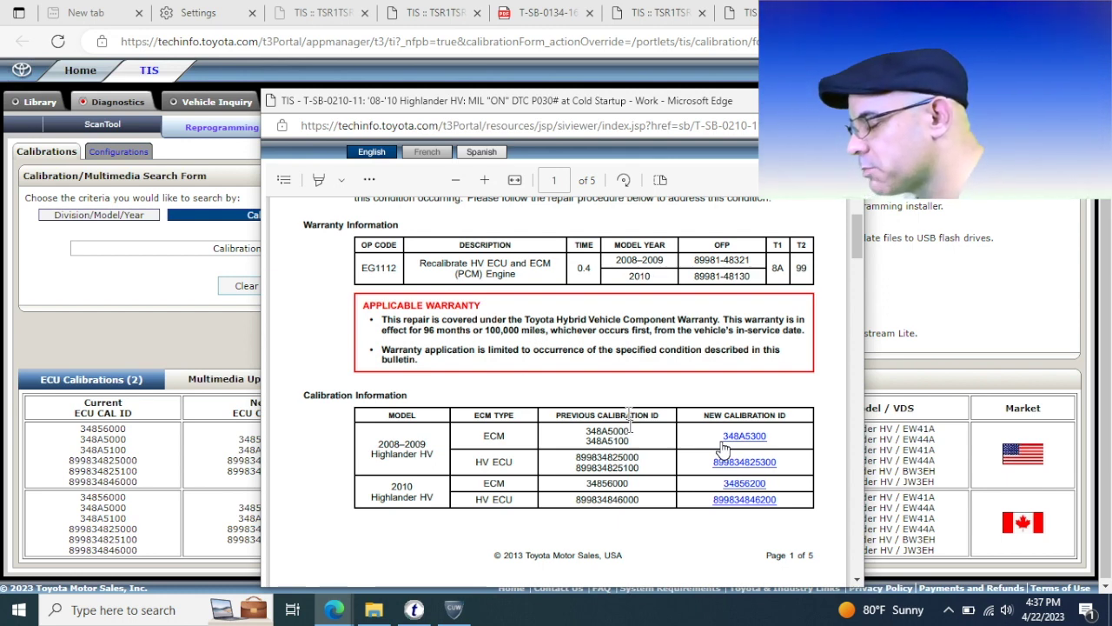
left_click(725, 442)
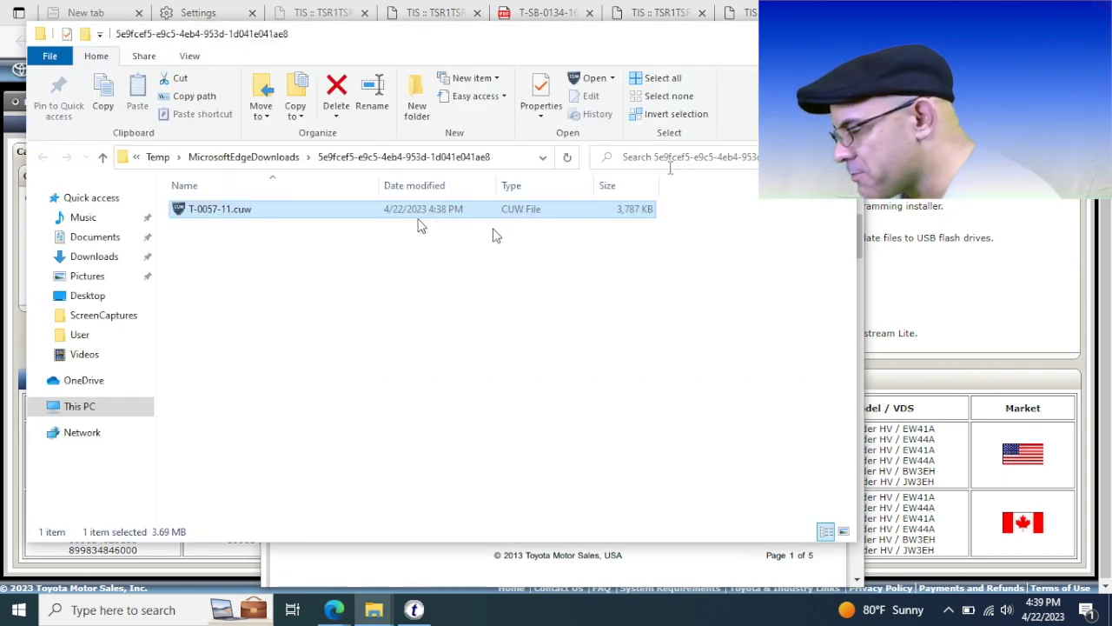
Open T-0057-11.cuw from MicrosoftEdgeDownloads in Calibration Update Wizard 8.35.0.323.
double_click(350, 214)
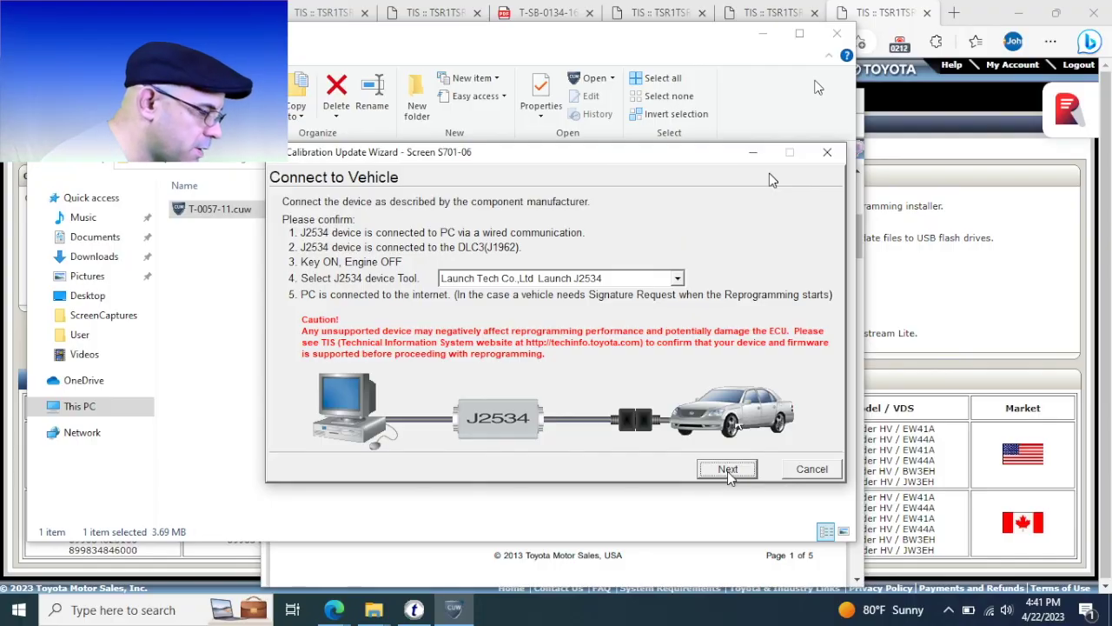
Connect the wizard to the Highlander, confirming 348A5300 may replace calibration 348A5100.
left_click(727, 469)
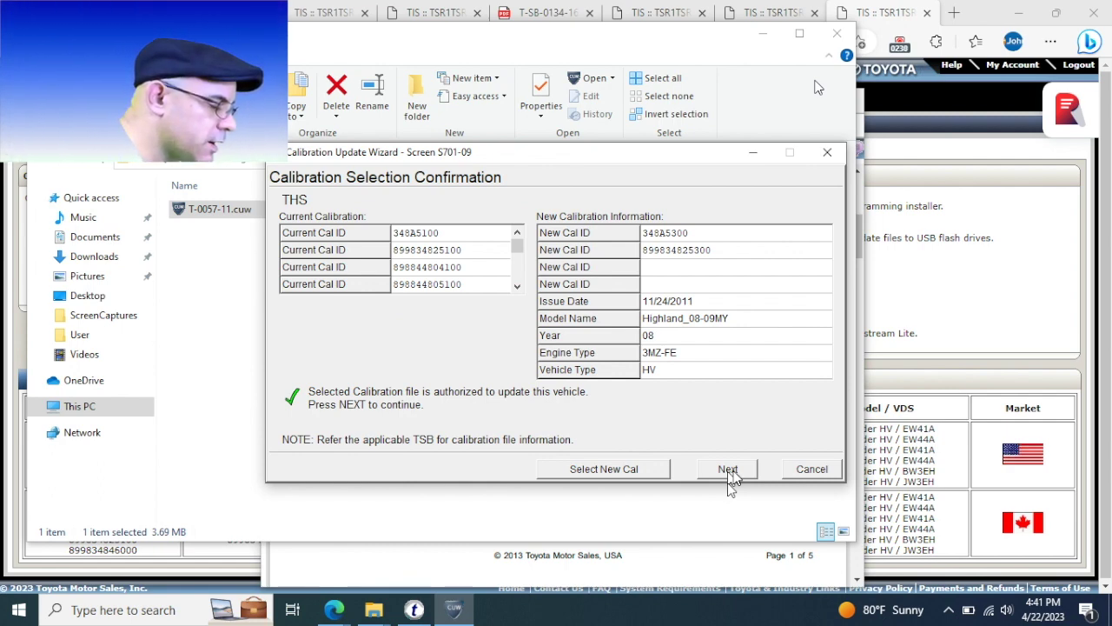
Accept calibration 348A5300 and complete vehicle preparation with ignition off, reaching Prepare for reprogramming.
left_click(729, 475)
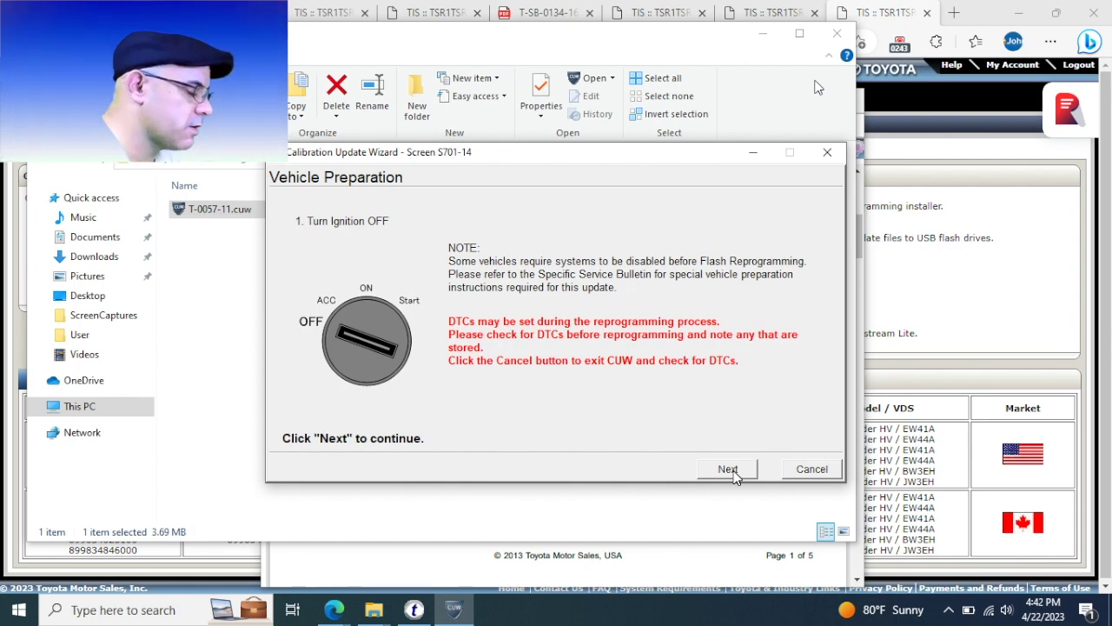
left_click(730, 471)
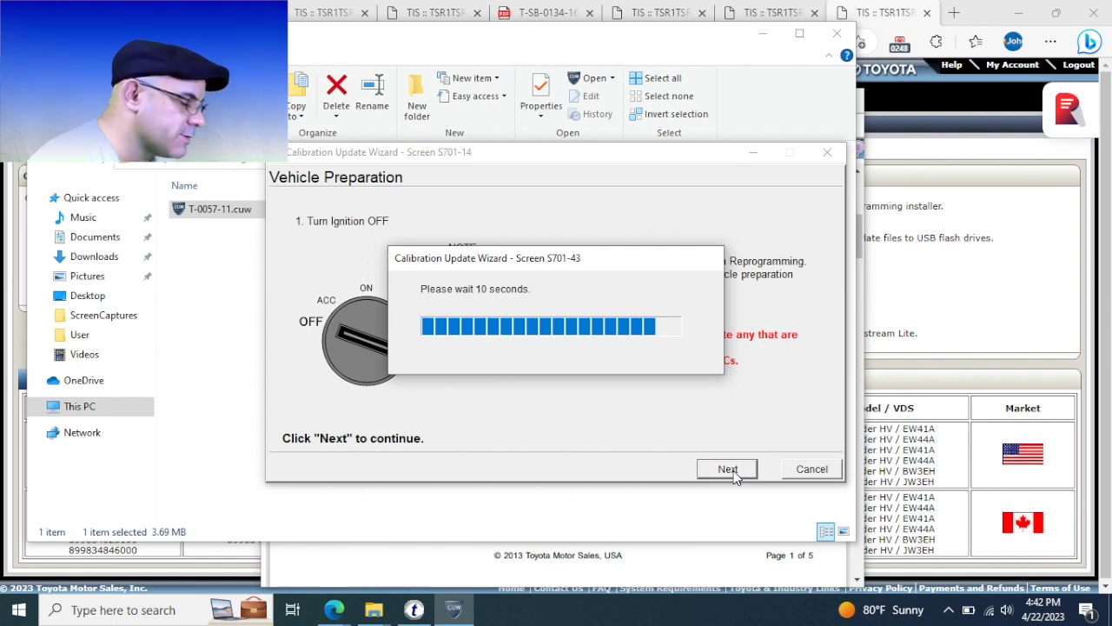
left_click(734, 476)
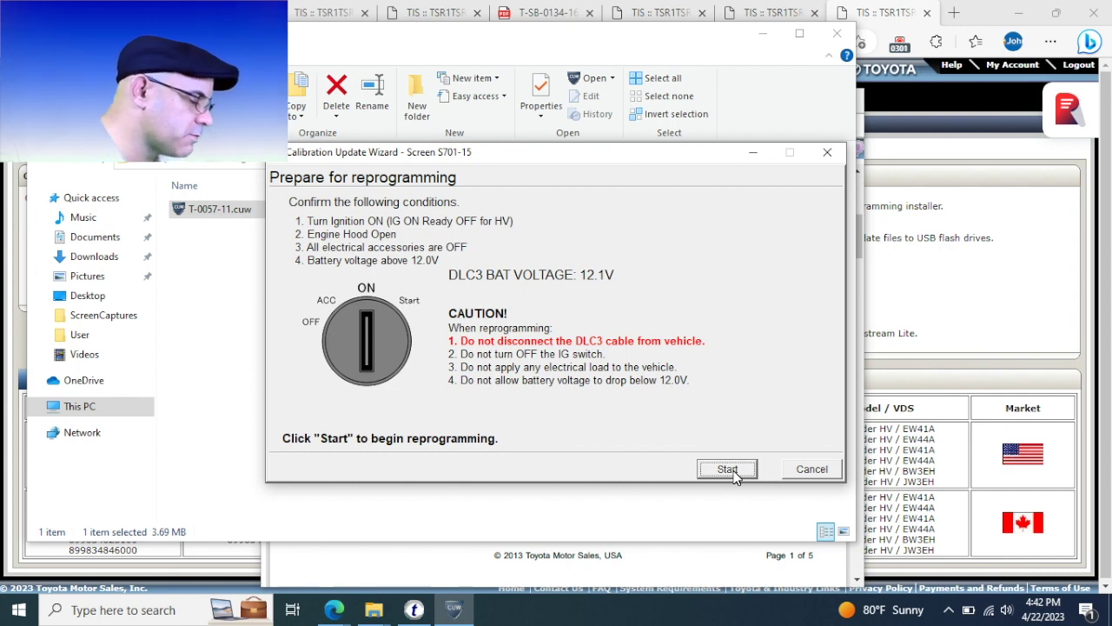
Clear the low-voltage error, recheck at 13.3V, and flash CAL 1 and CAL 2 successfully.
left_click(734, 474)
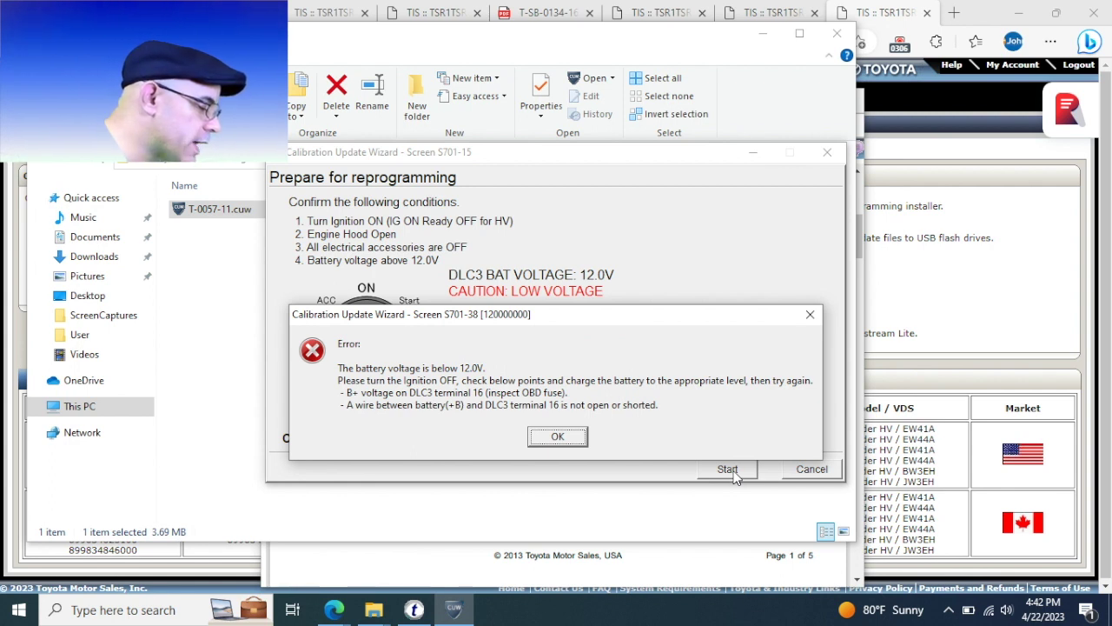
left_click(734, 476)
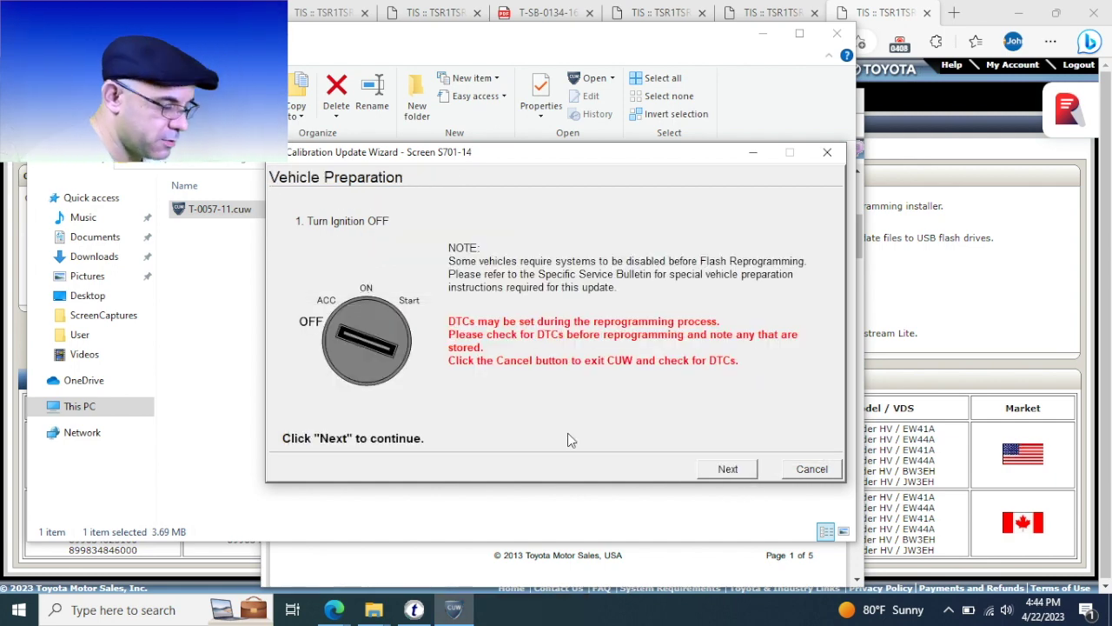
left_click(724, 470)
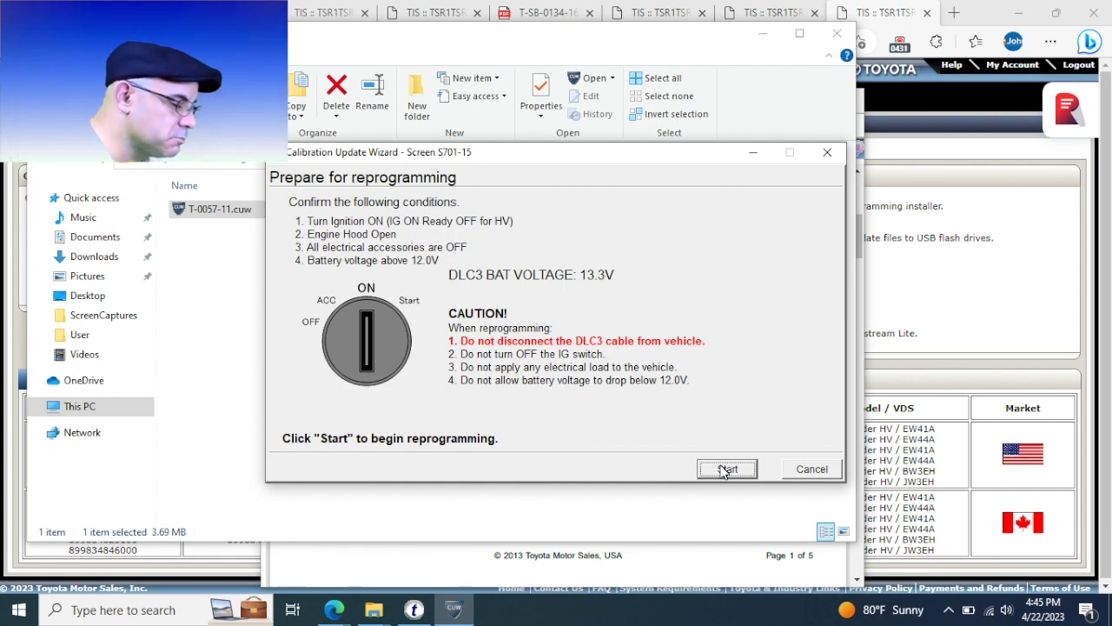
left_click(727, 469)
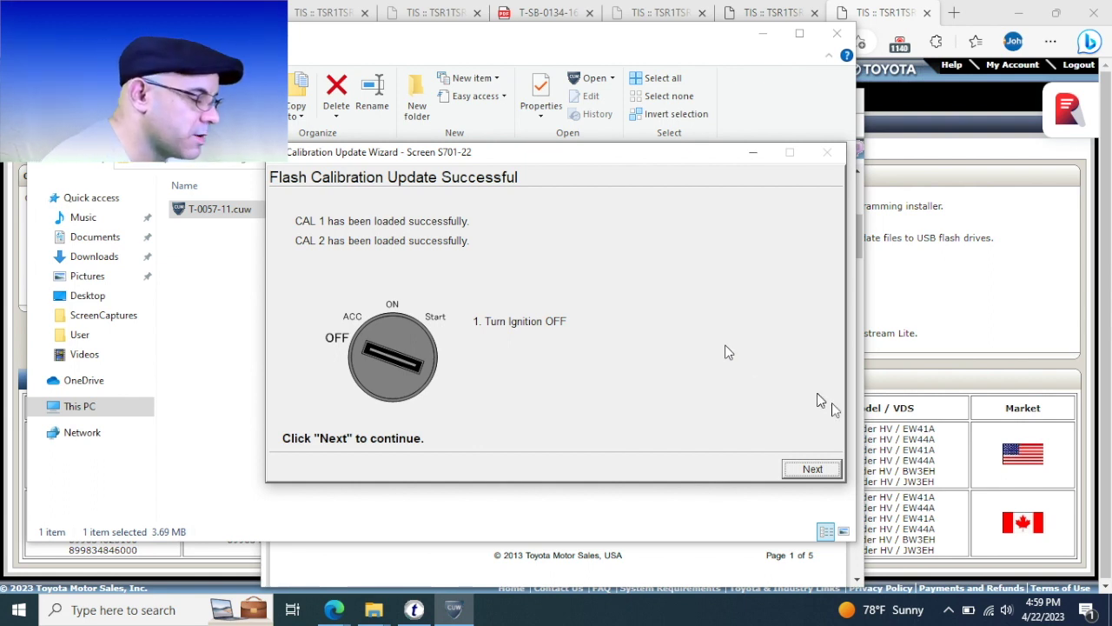
Verify the vehicle and print the ECU Reprogramming Report showing 348A5100 updated to 348A5300.
left_click(811, 475)
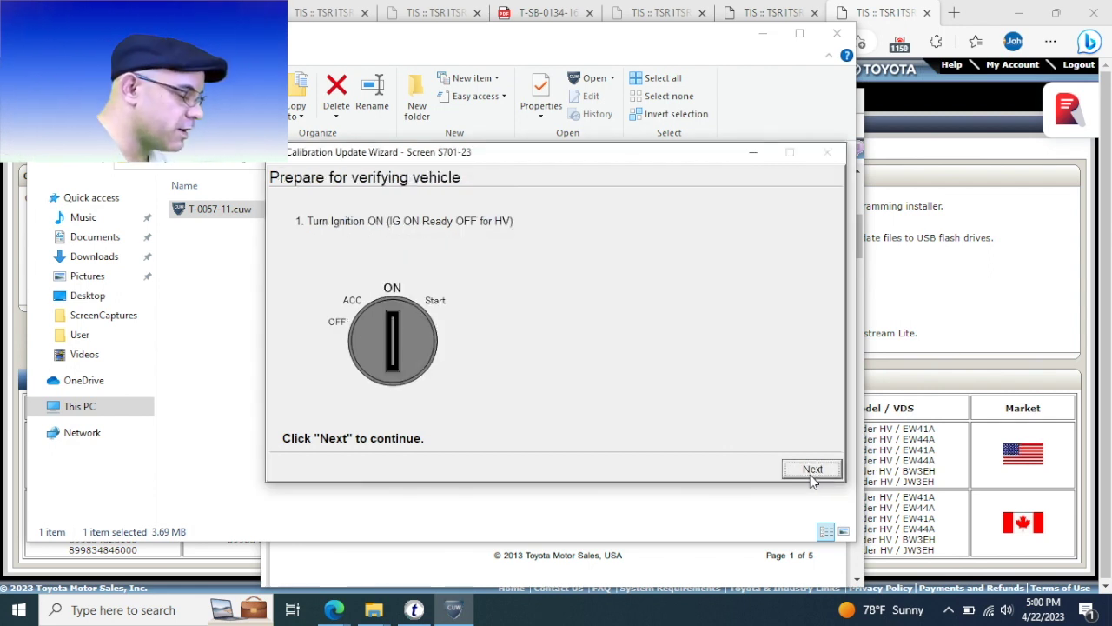
left_click(811, 469)
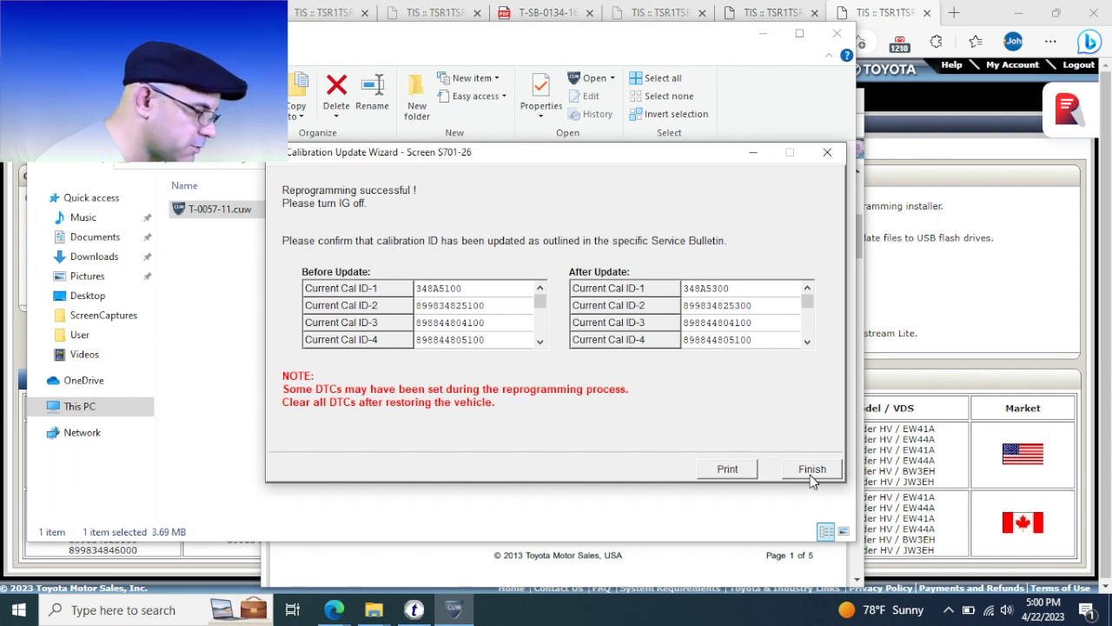
left_click(745, 474)
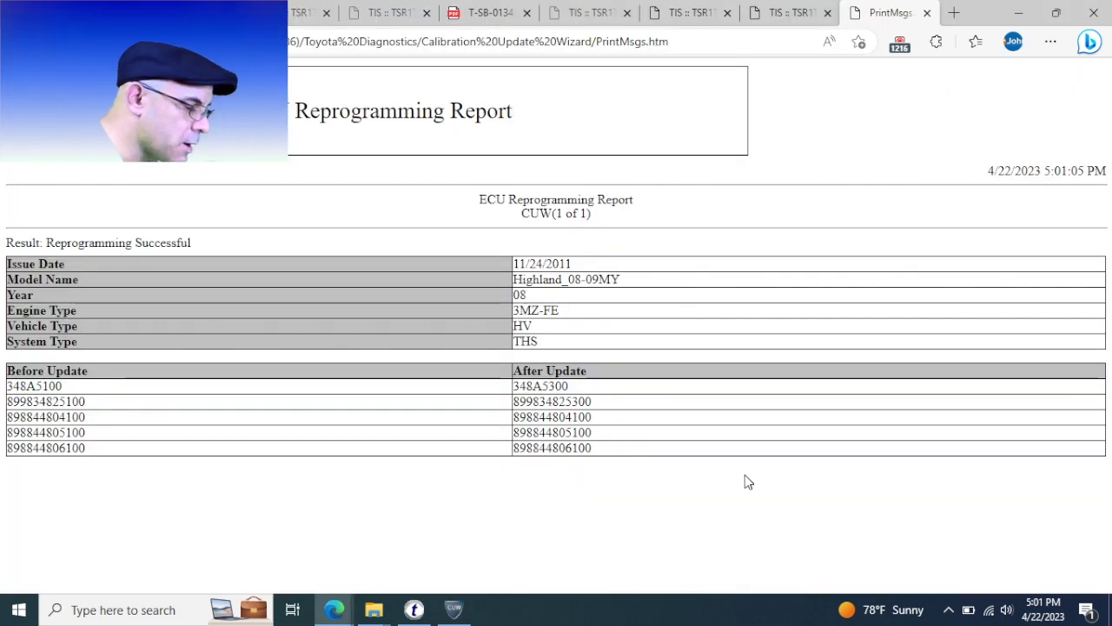
key("Return")
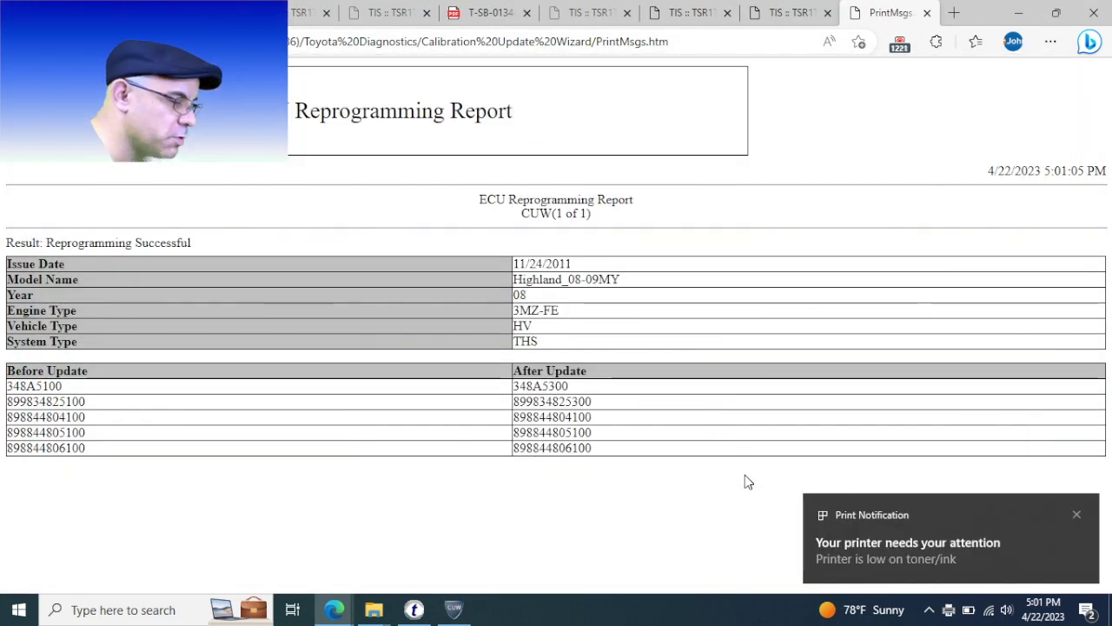
left_click(1077, 514)
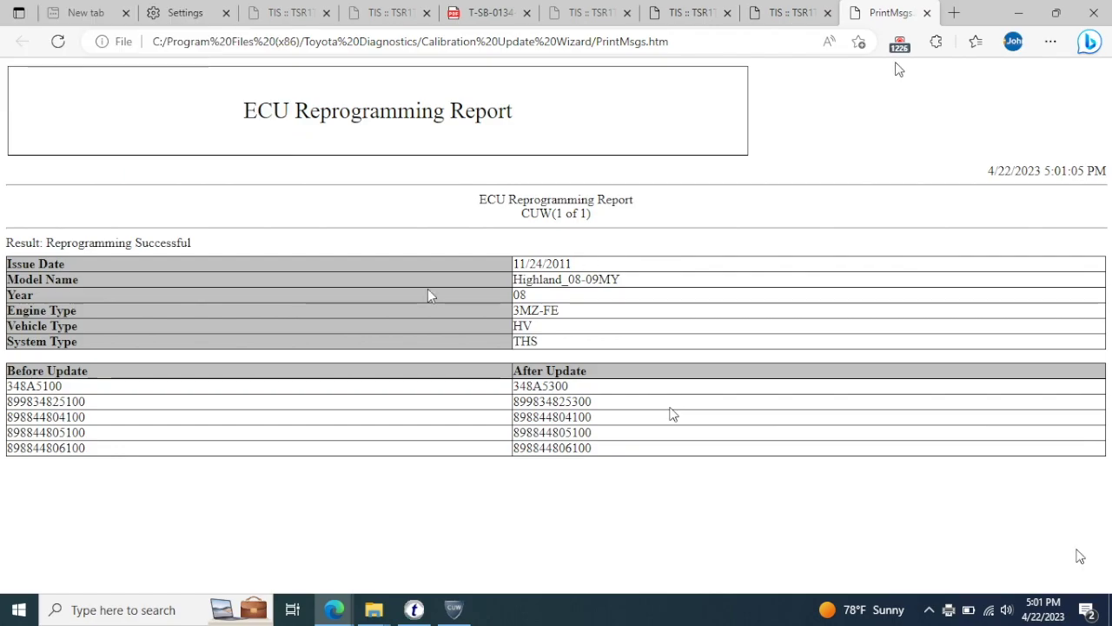